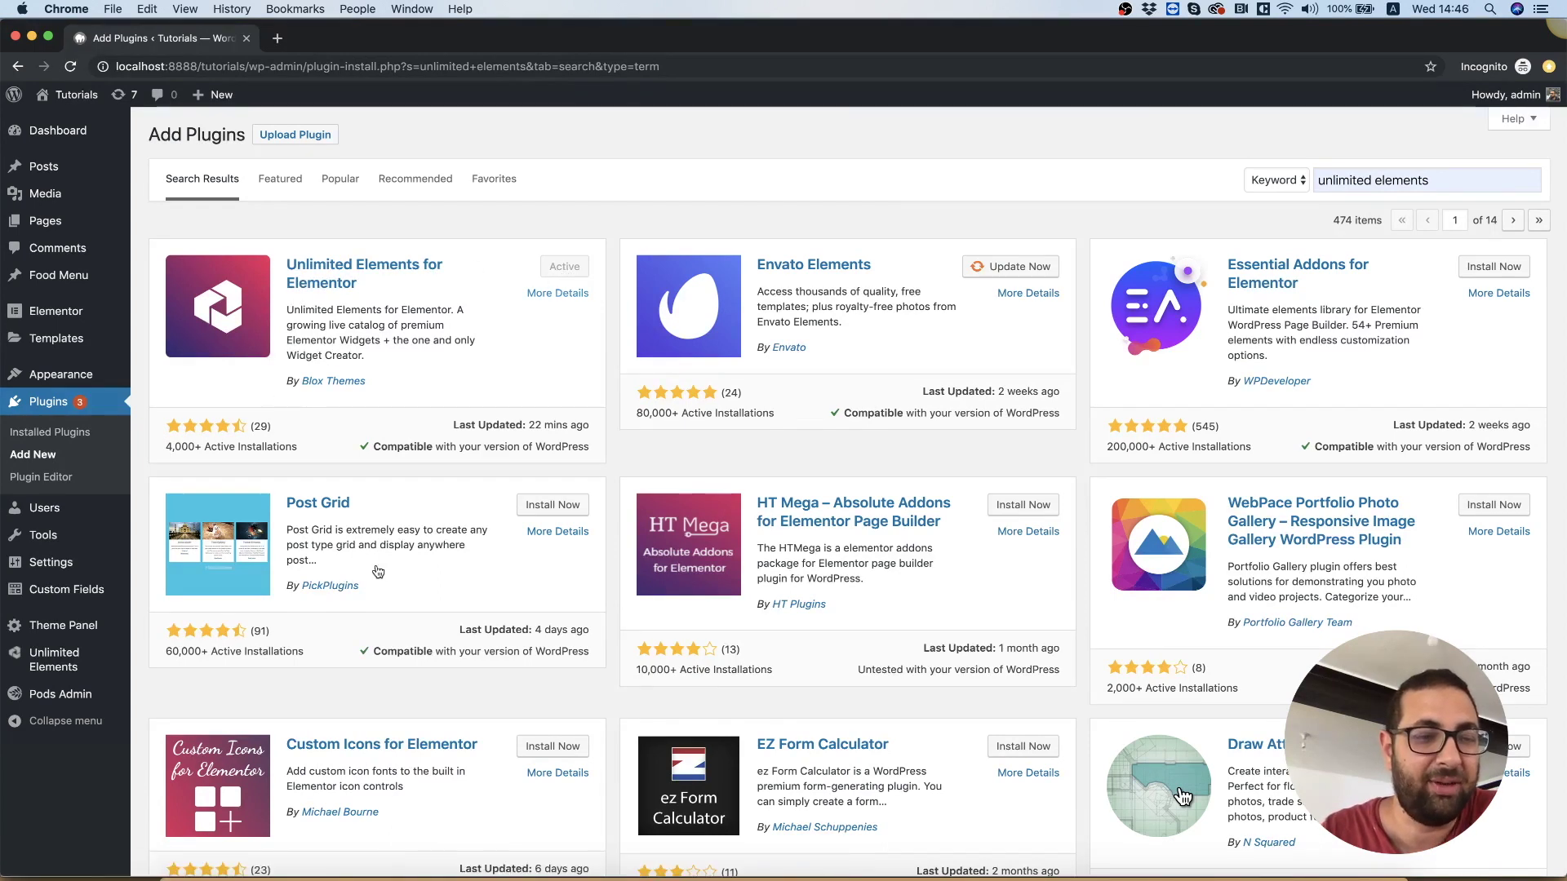
- Install the Alternating, Style One, Image Overlay and Magic post grid widgets in Unlimited Elements
mouse_move(75, 594)
click(53, 663)
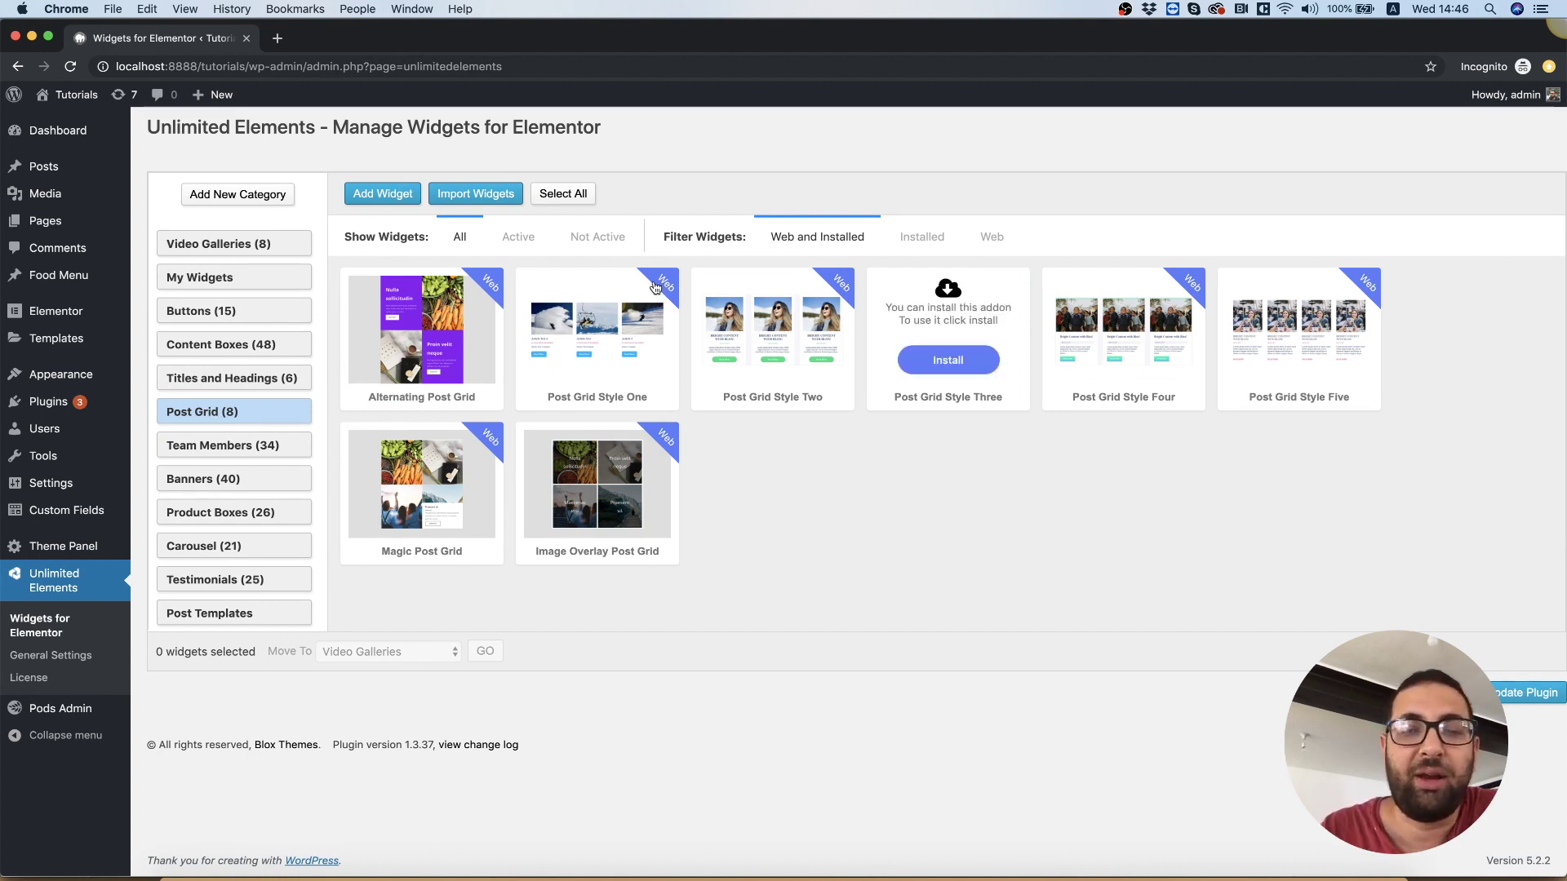
mouse_move(1335, 408)
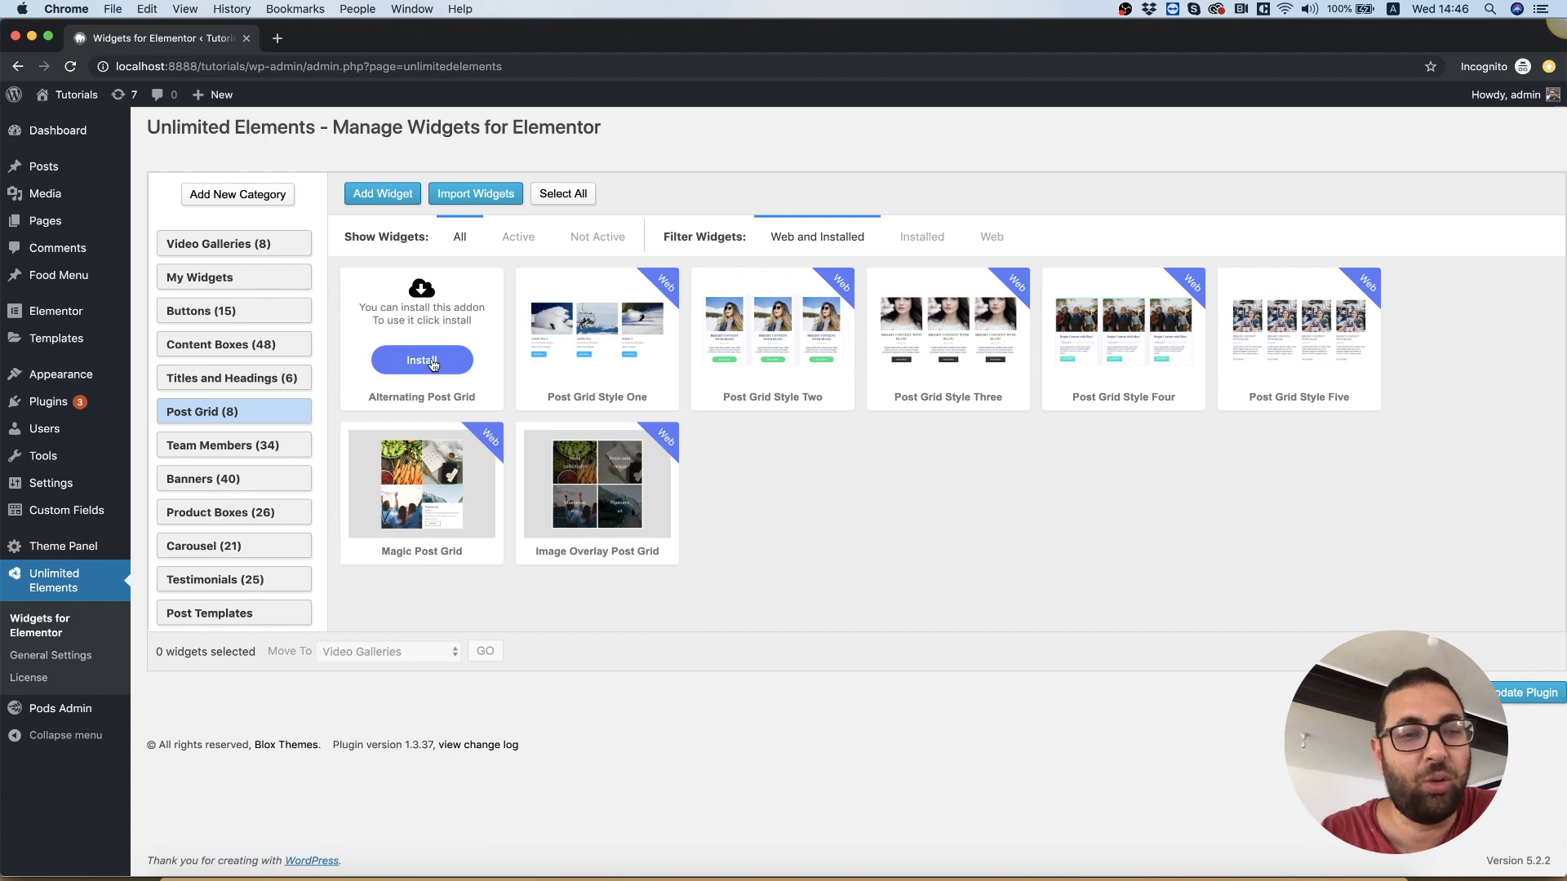
click(432, 361)
click(594, 359)
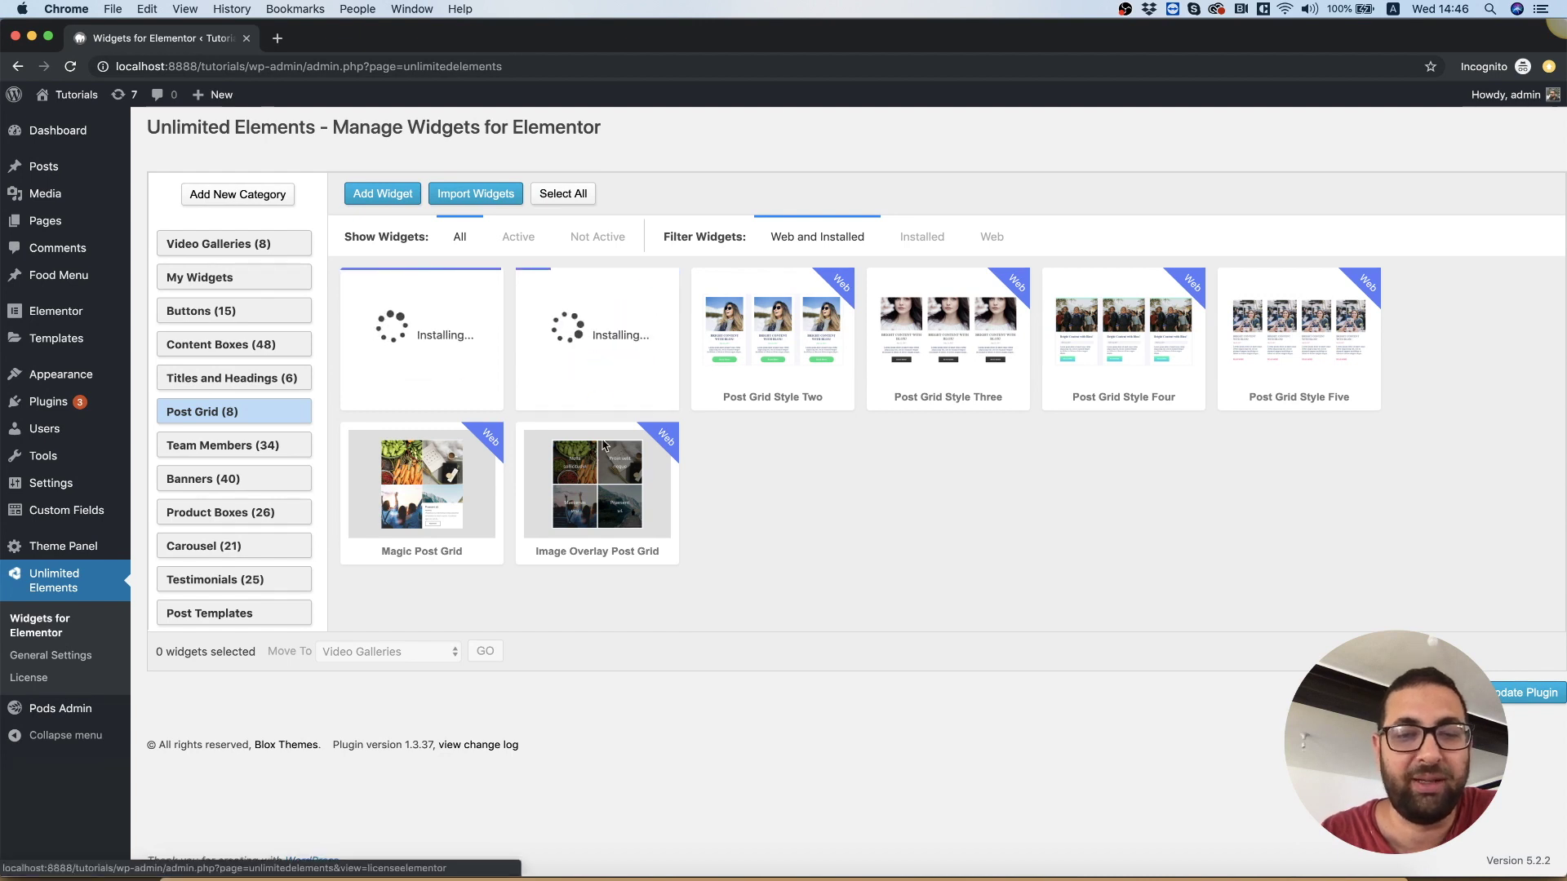
click(600, 514)
click(424, 510)
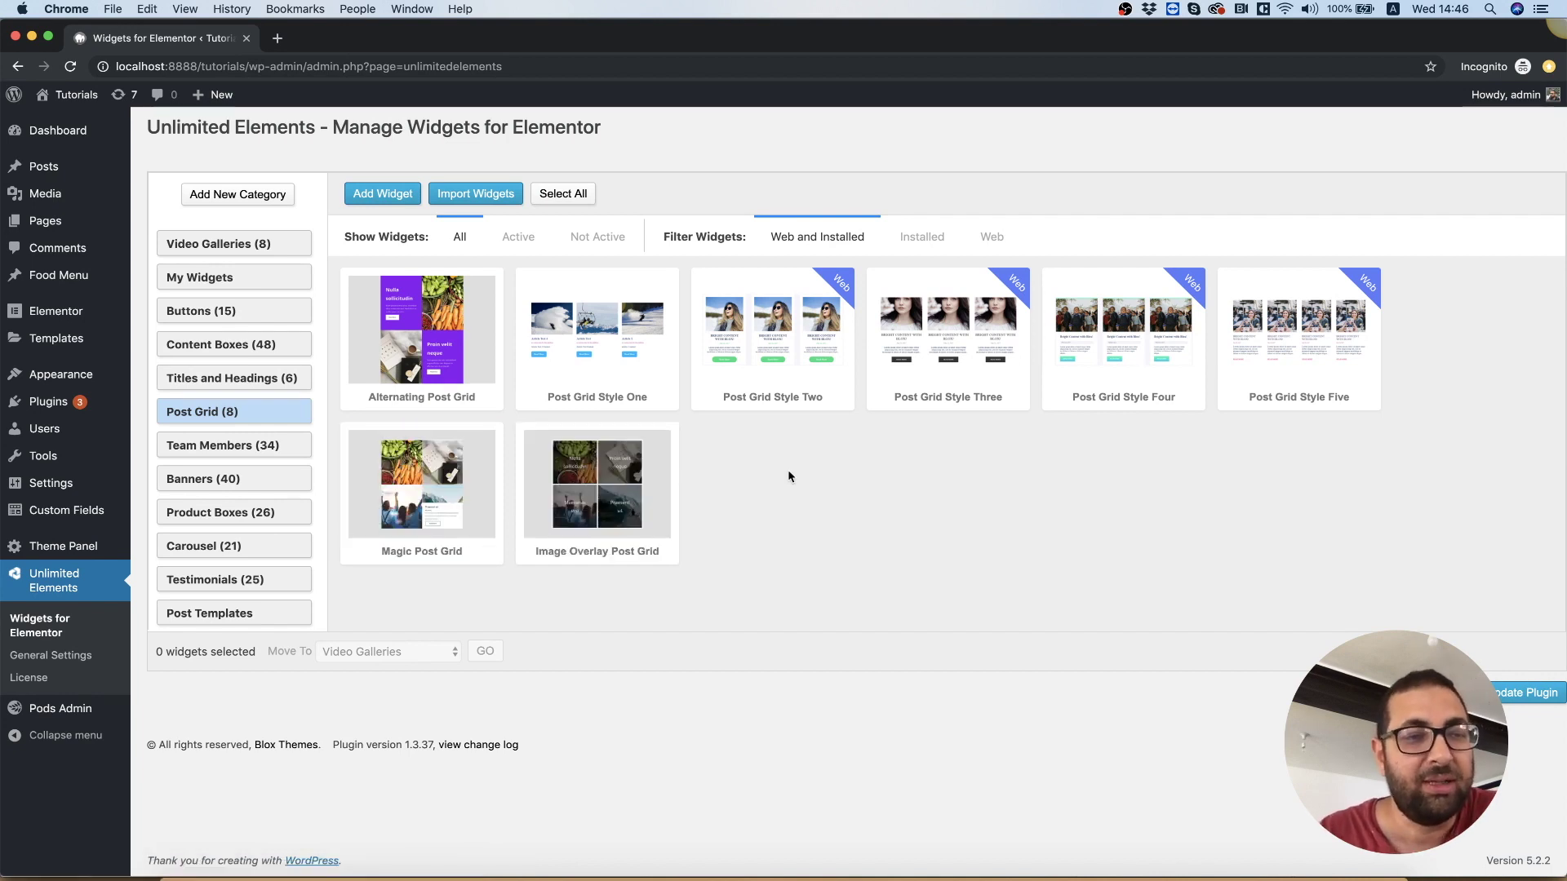
mouse_move(59, 346)
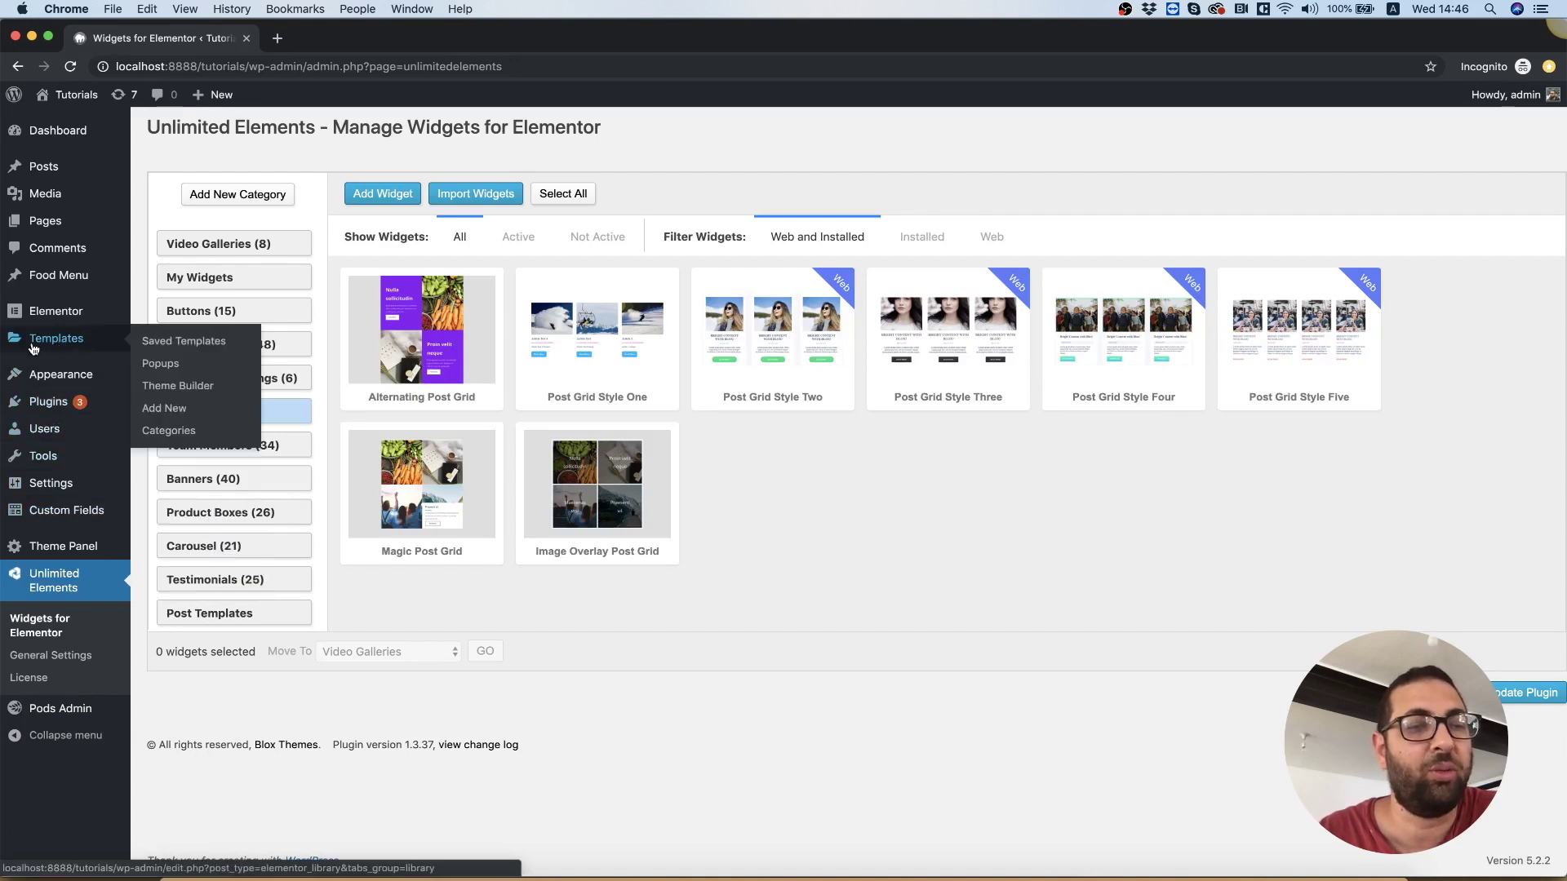
- Create a Theme Builder Archive template named 'My Blog' and open it in Elementor
click(210, 394)
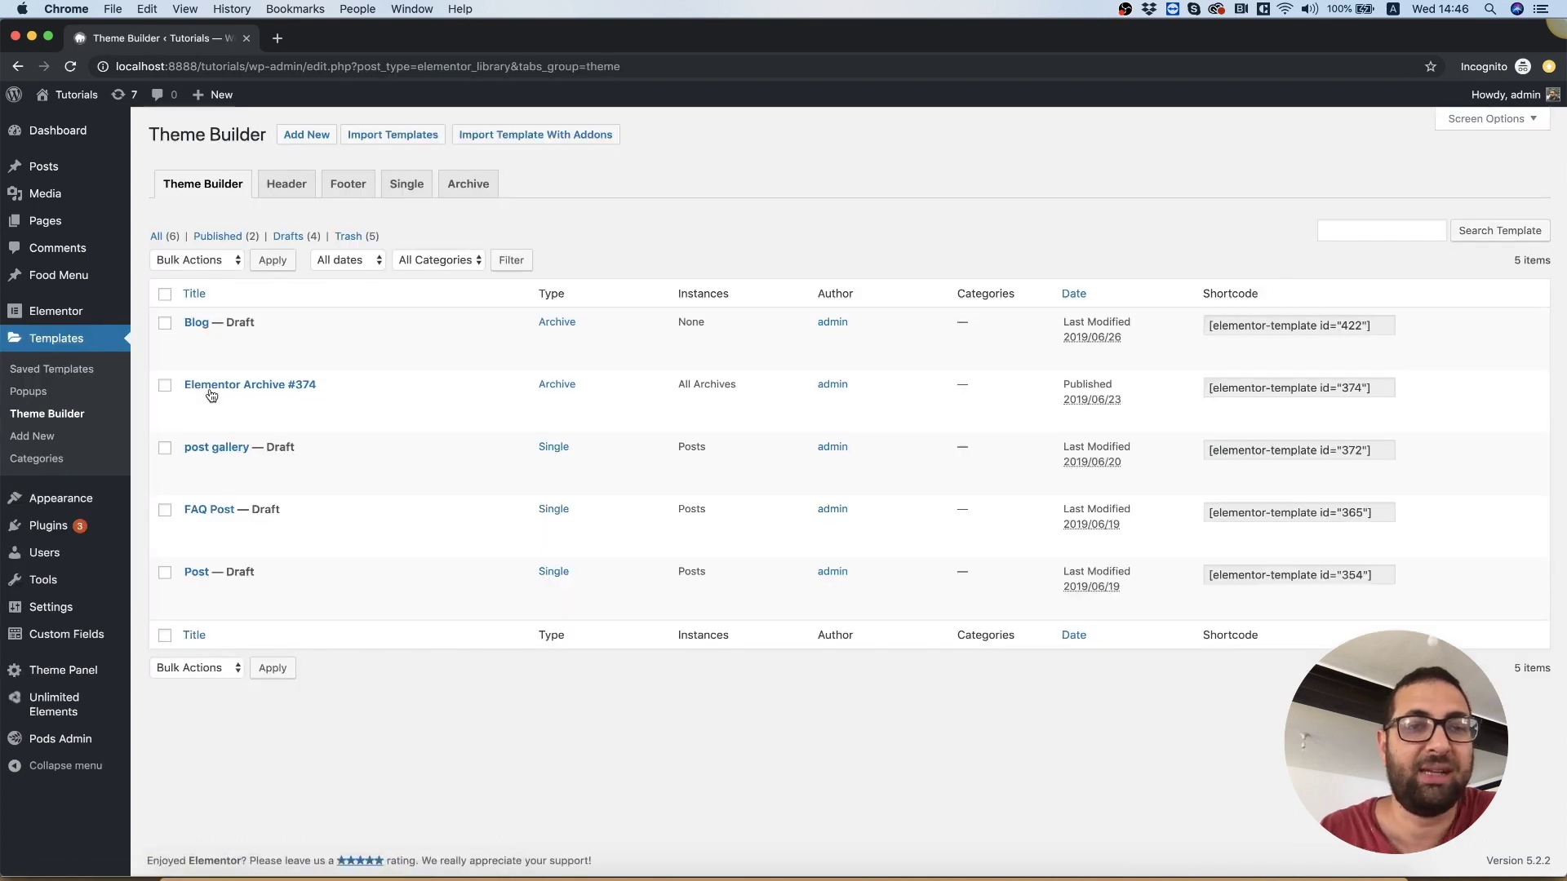
click(474, 189)
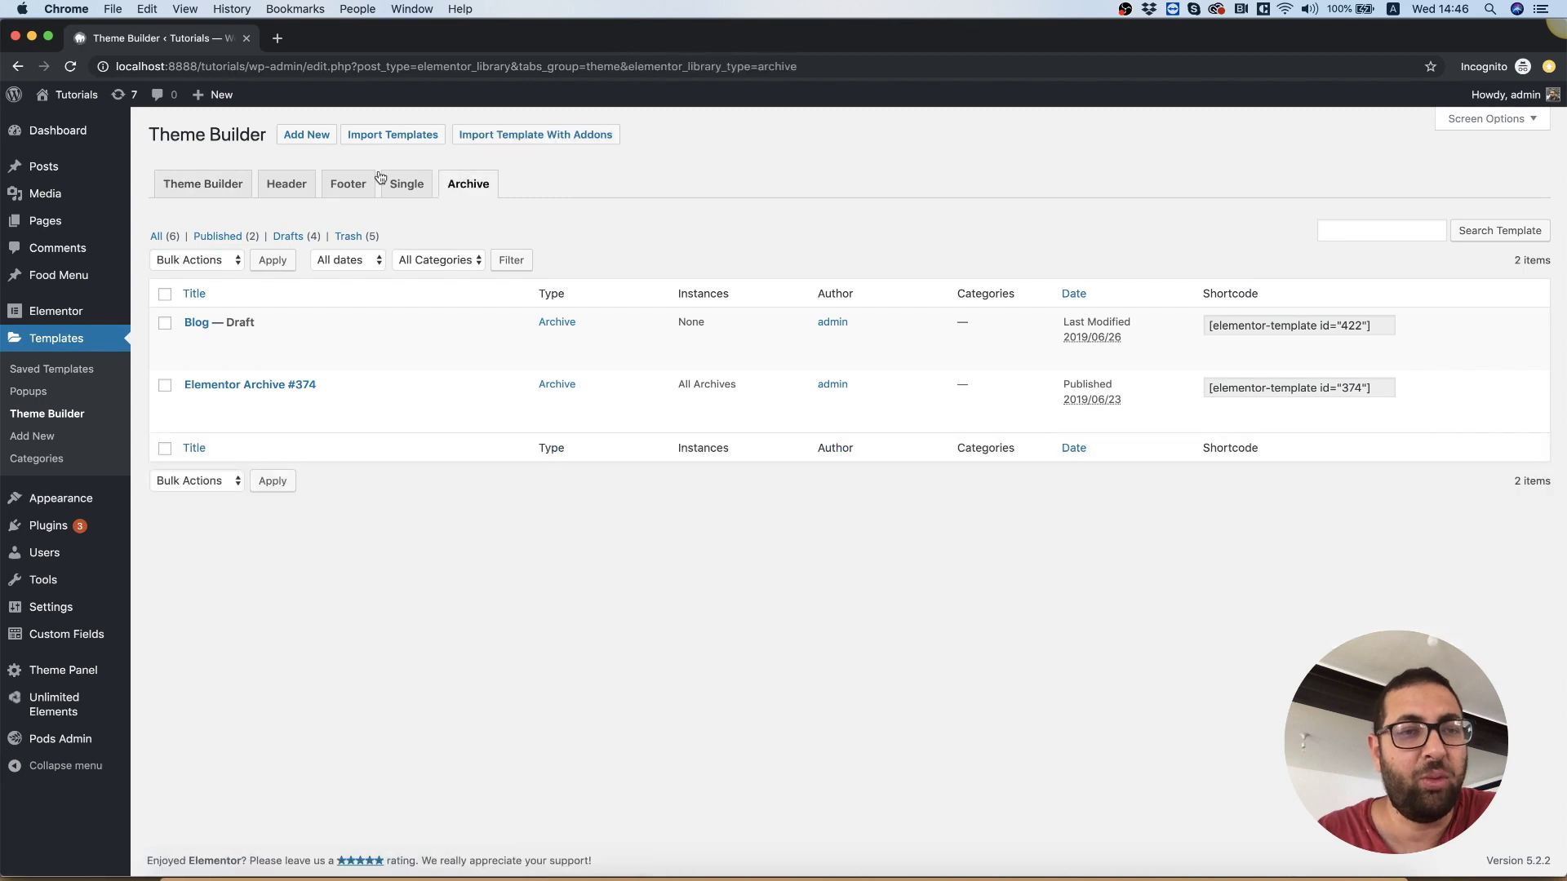
click(314, 137)
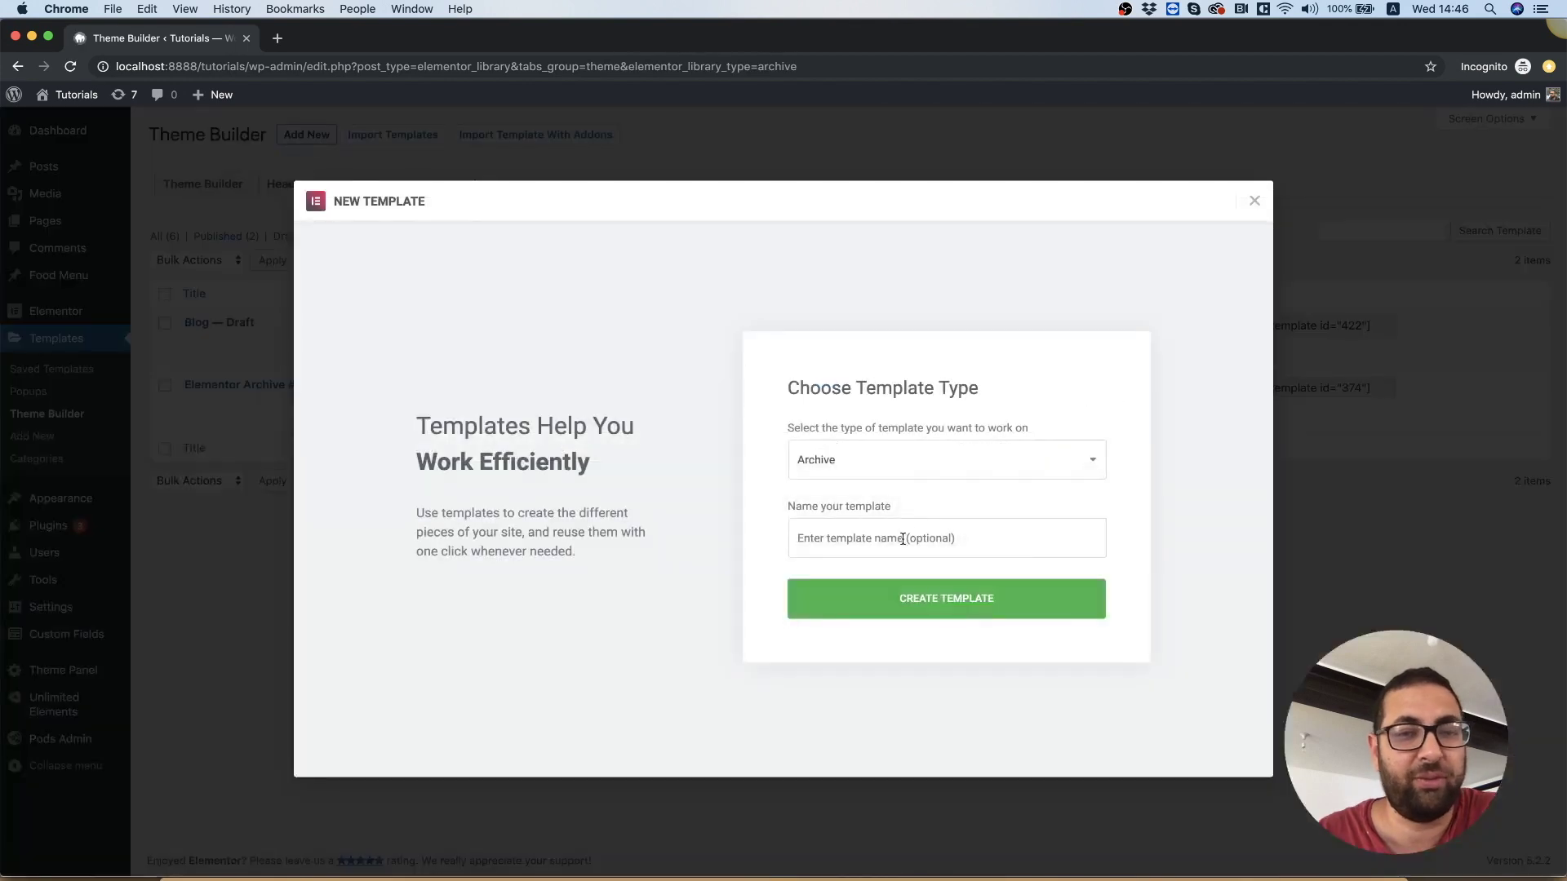
click(900, 538)
text(My Blog)
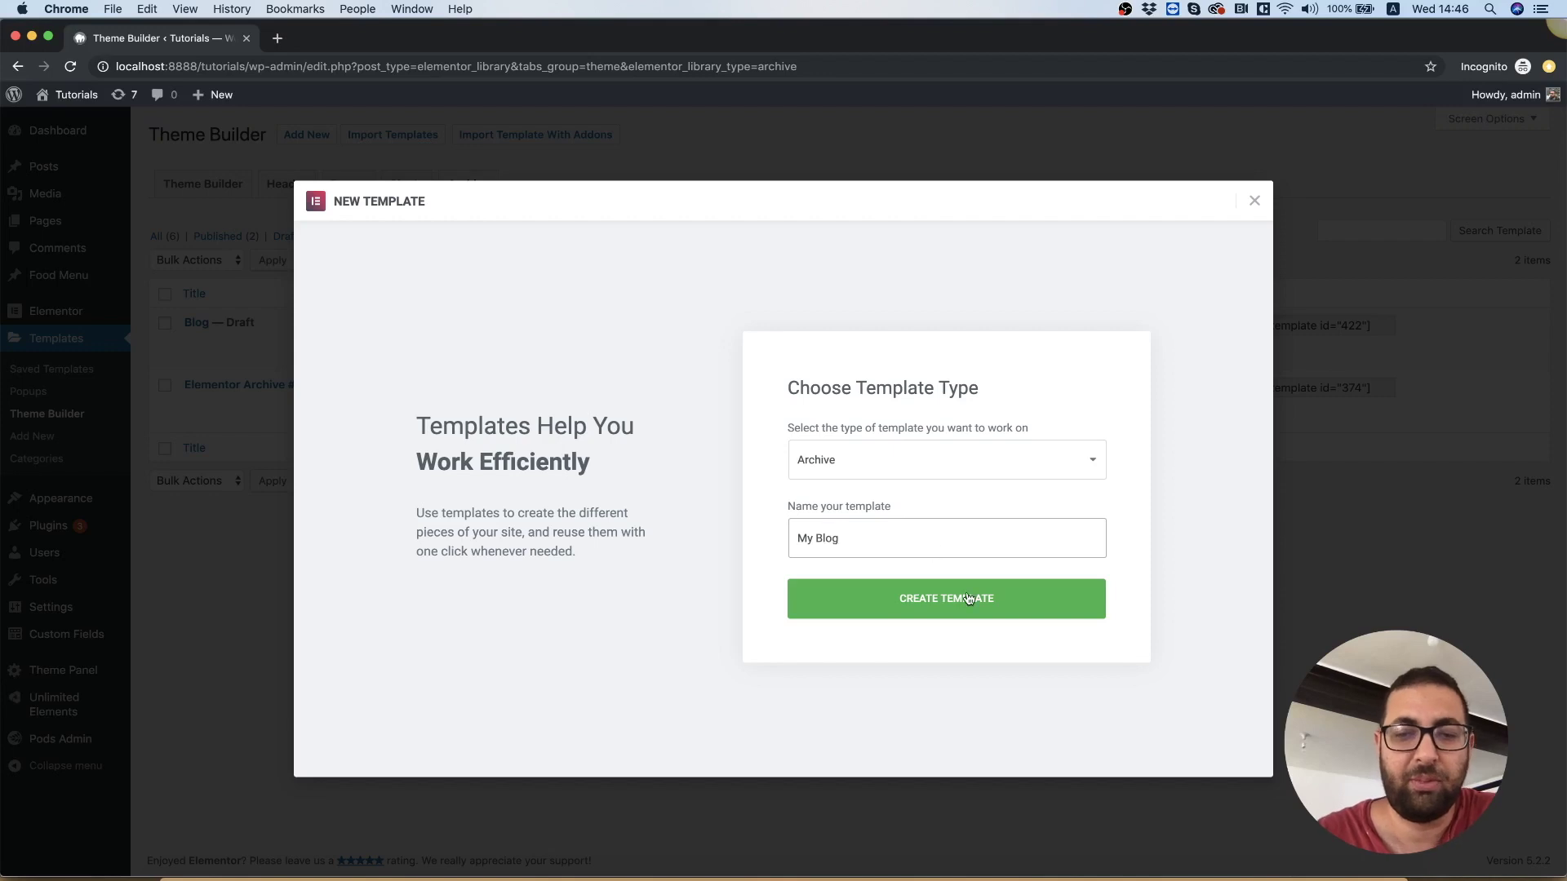
click(969, 600)
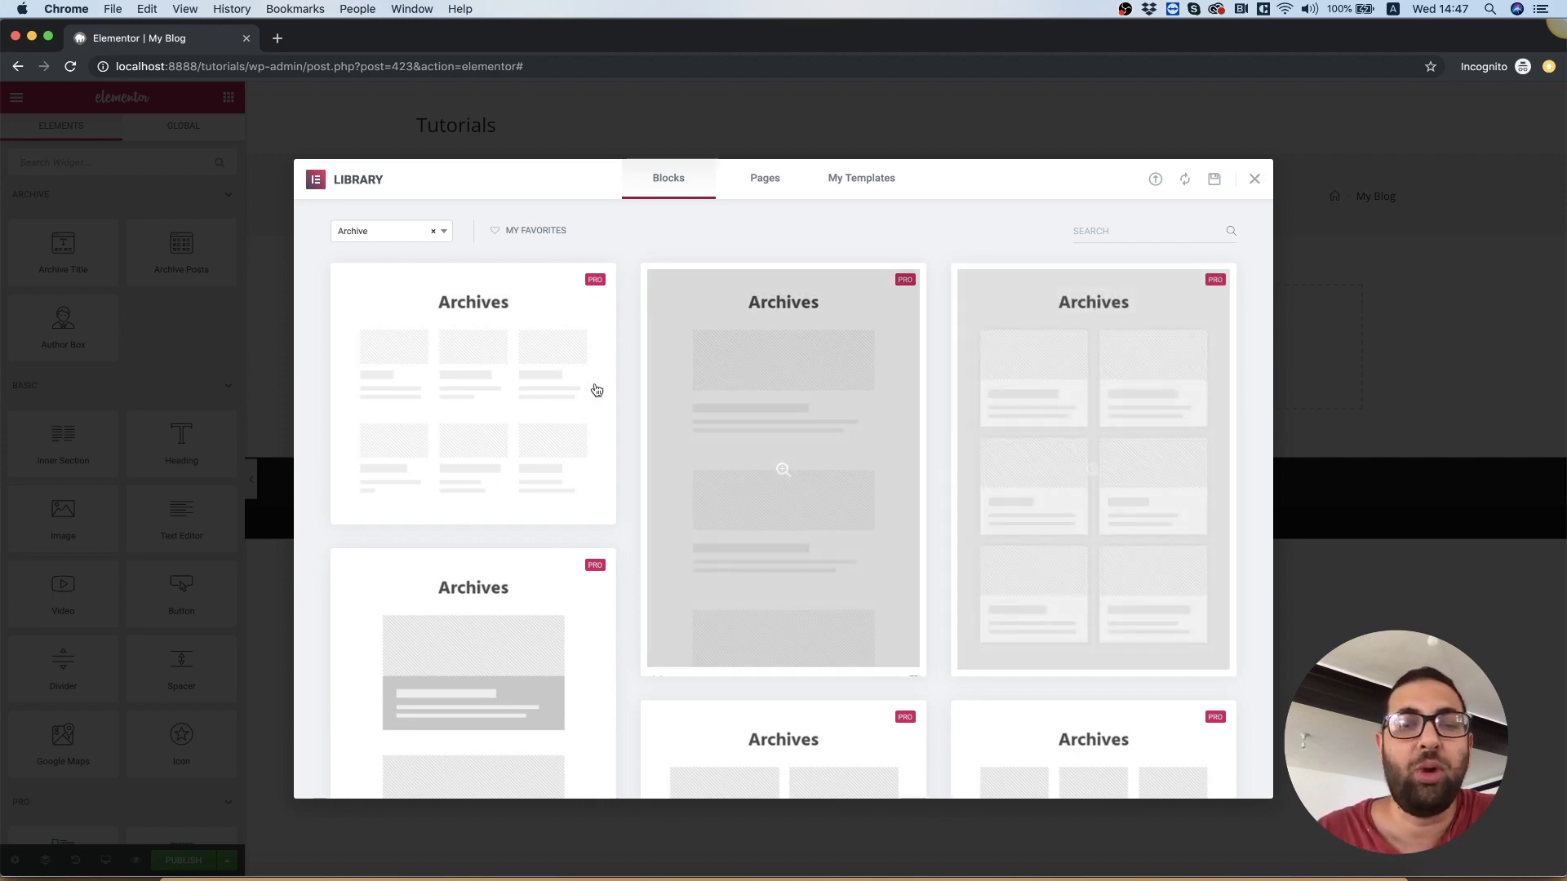
- Close the block library without choosing a block and search the Elements panel for 'grid'
scroll(582, 403, down, 2)
scroll(583, 403, down, 2)
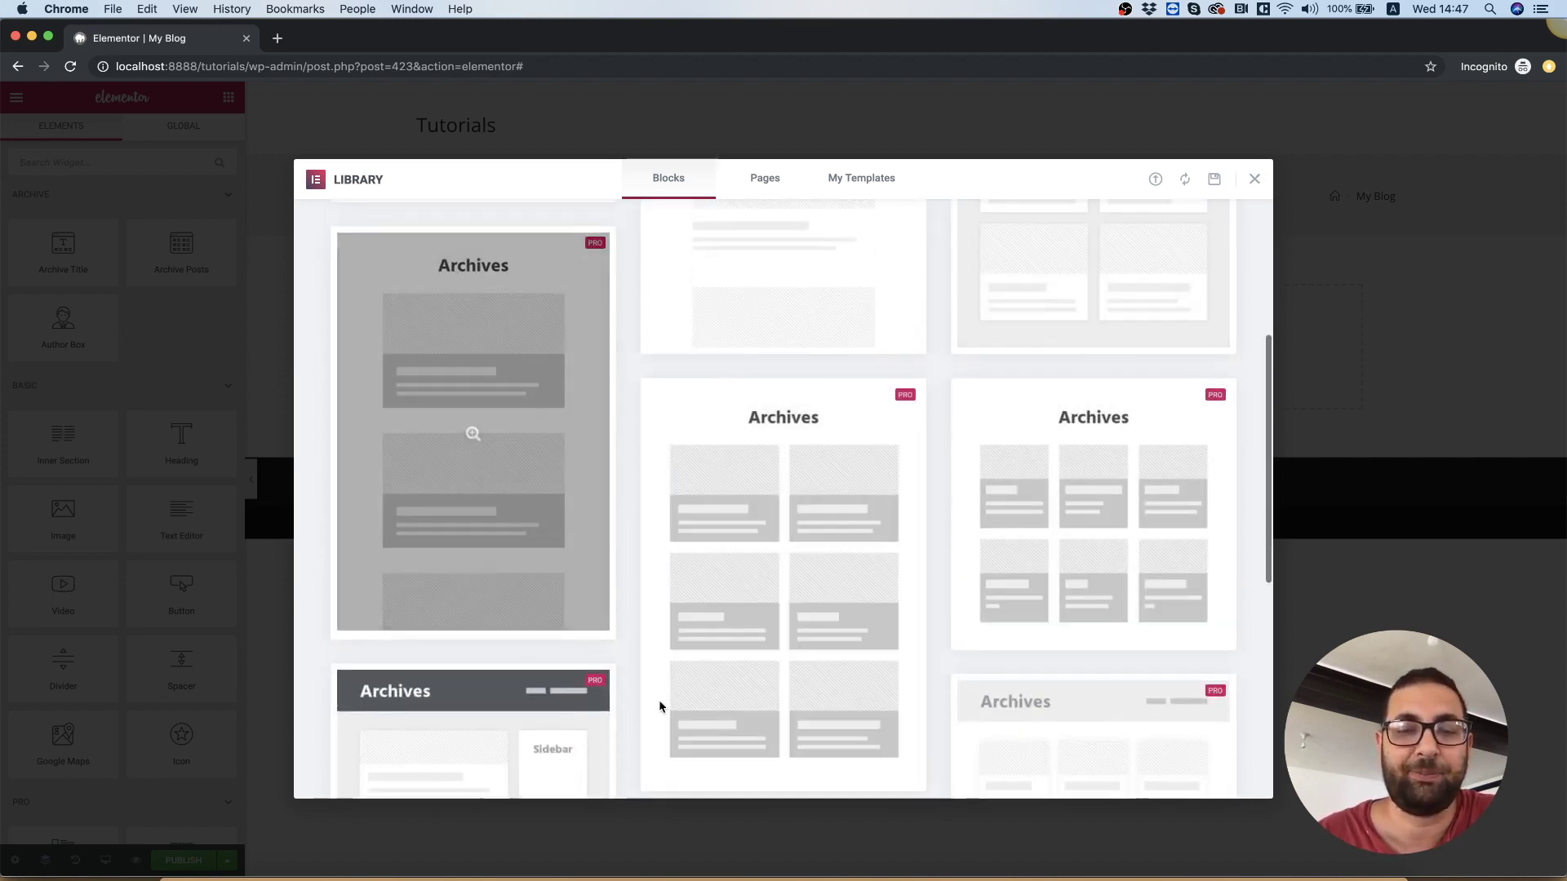
scroll(629, 371, up, 3)
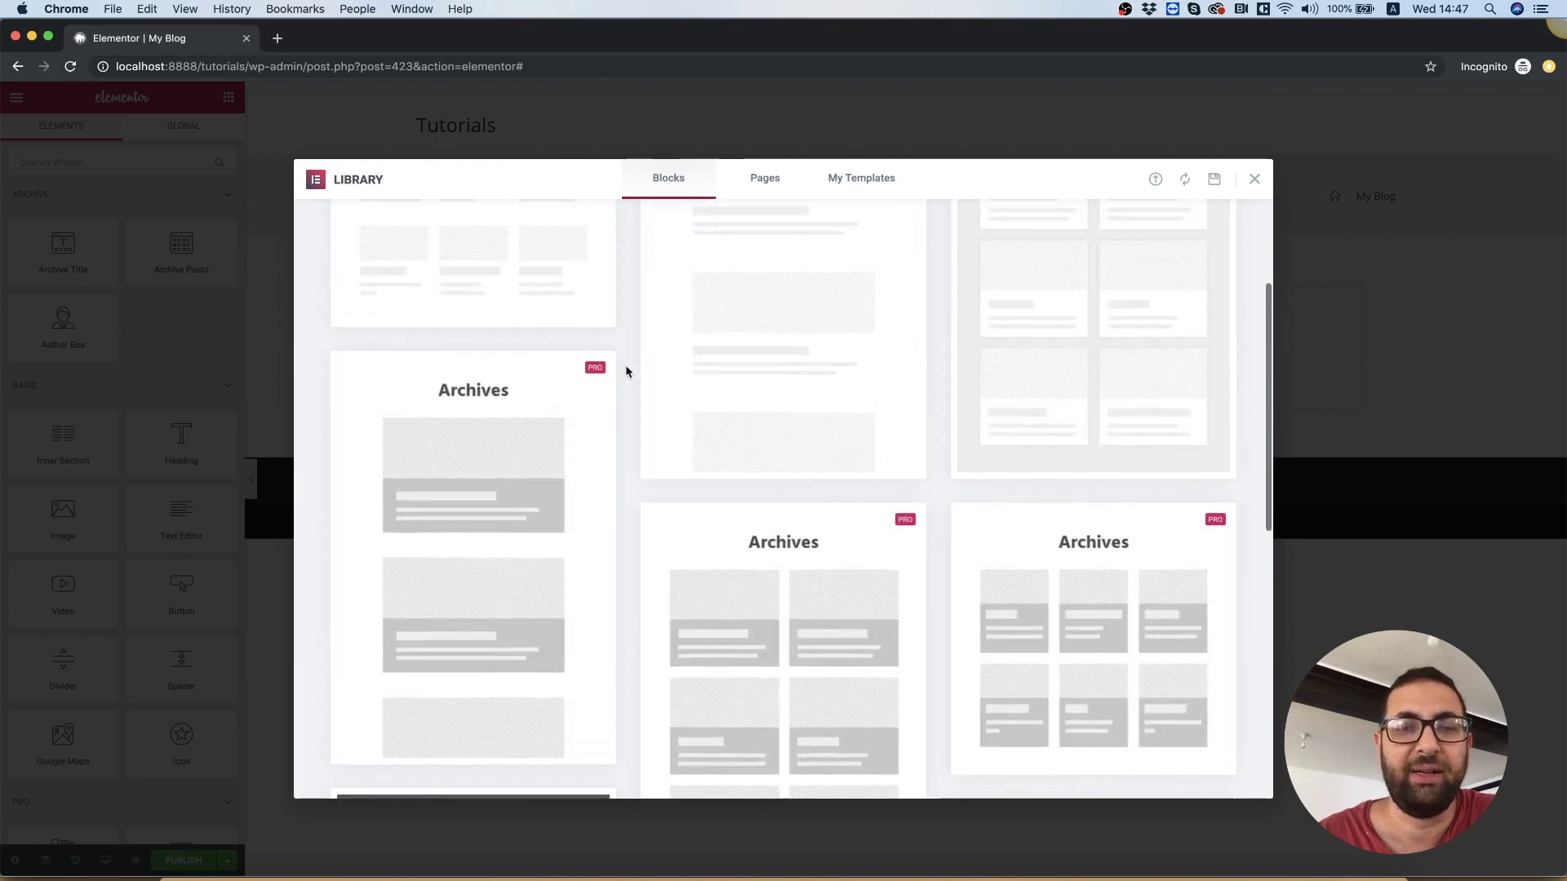
click(1255, 180)
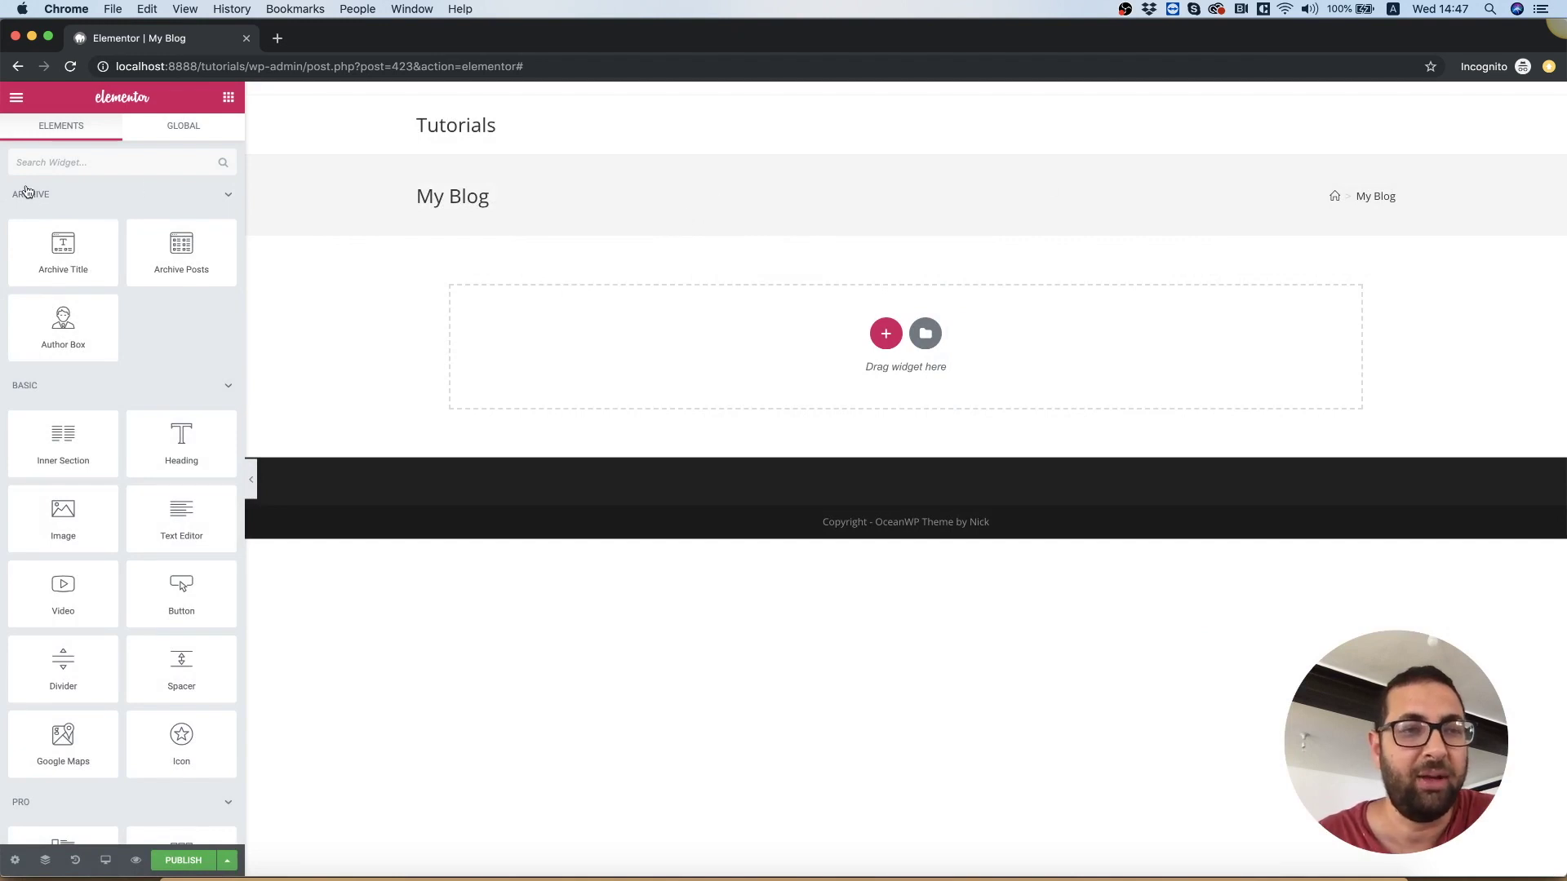
click(38, 159)
text(grid)
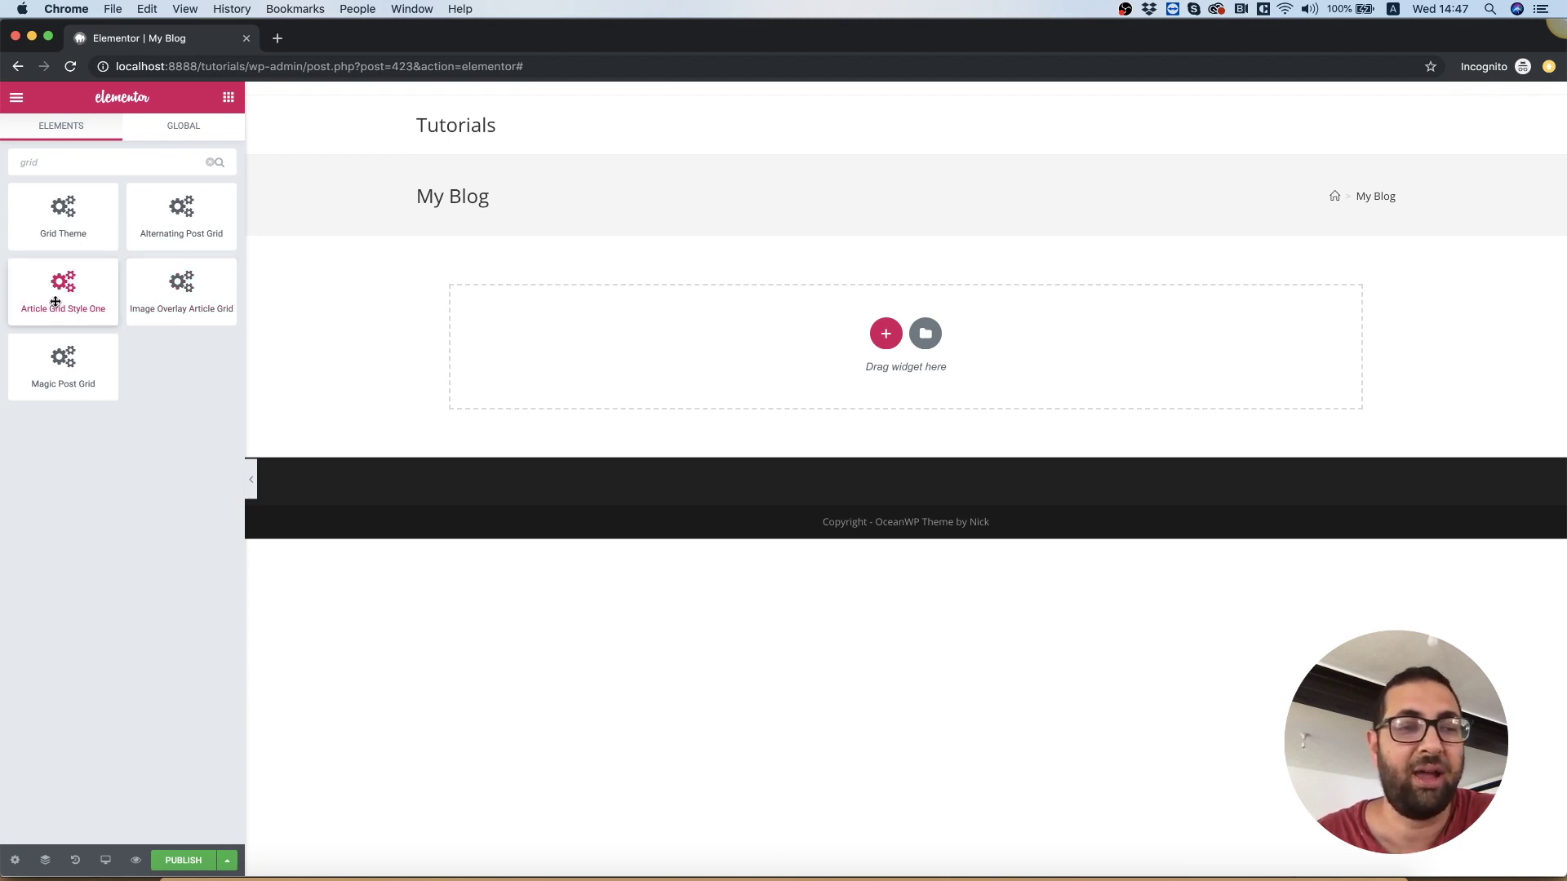
- Drop Article Grid Style One into the empty section and set its desktop column count to 1
drag(56, 302, 849, 365)
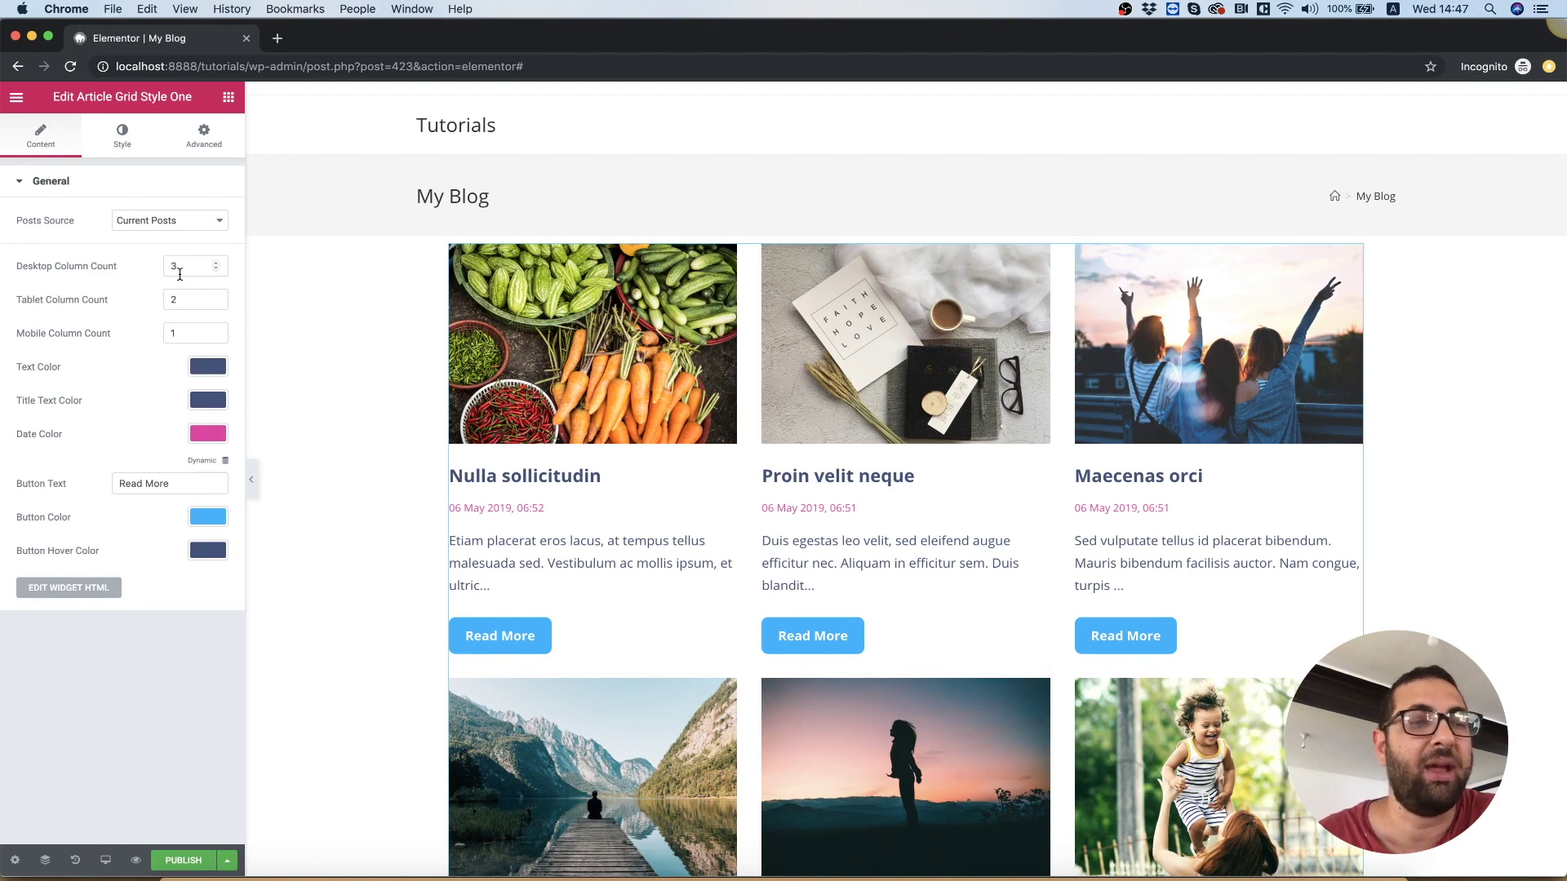
text(2)
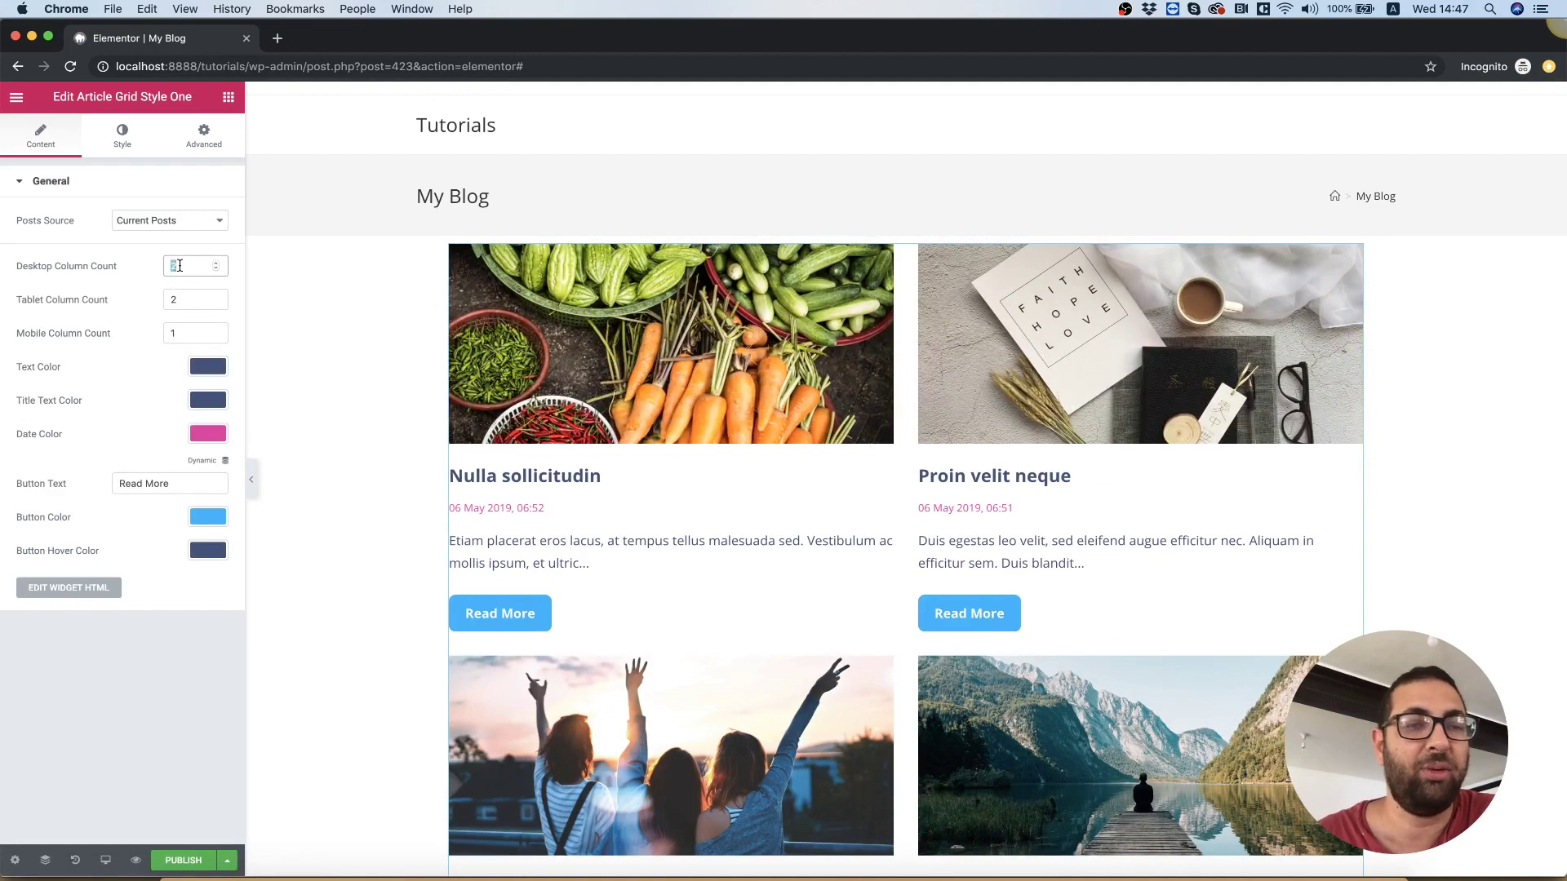
text(1)
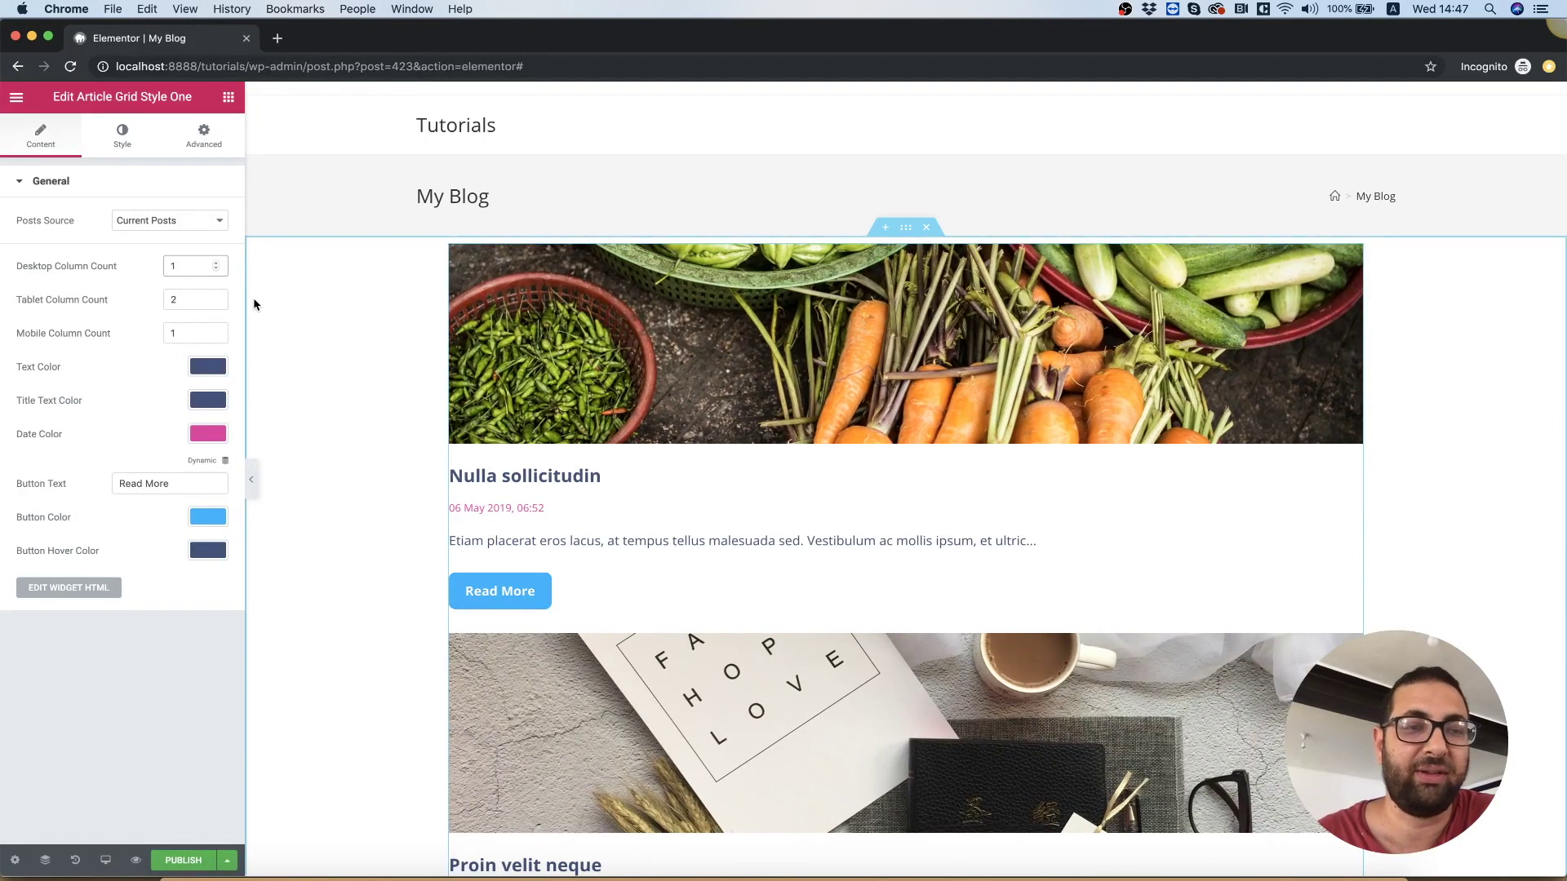
scroll(1023, 382, down, 8)
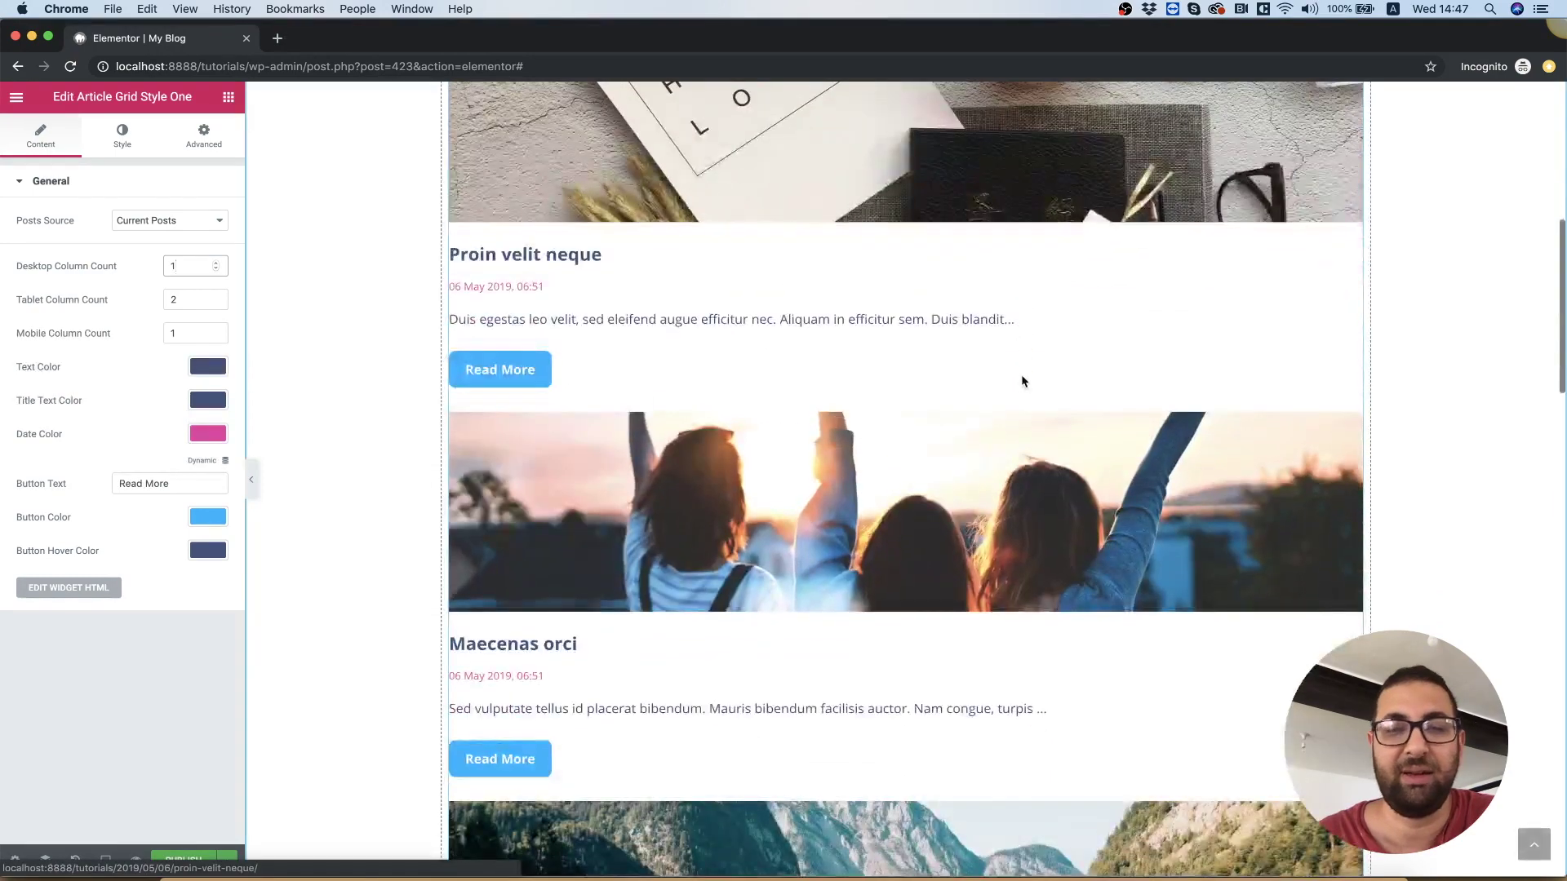
scroll(1020, 378, up, 8)
right_click(806, 361)
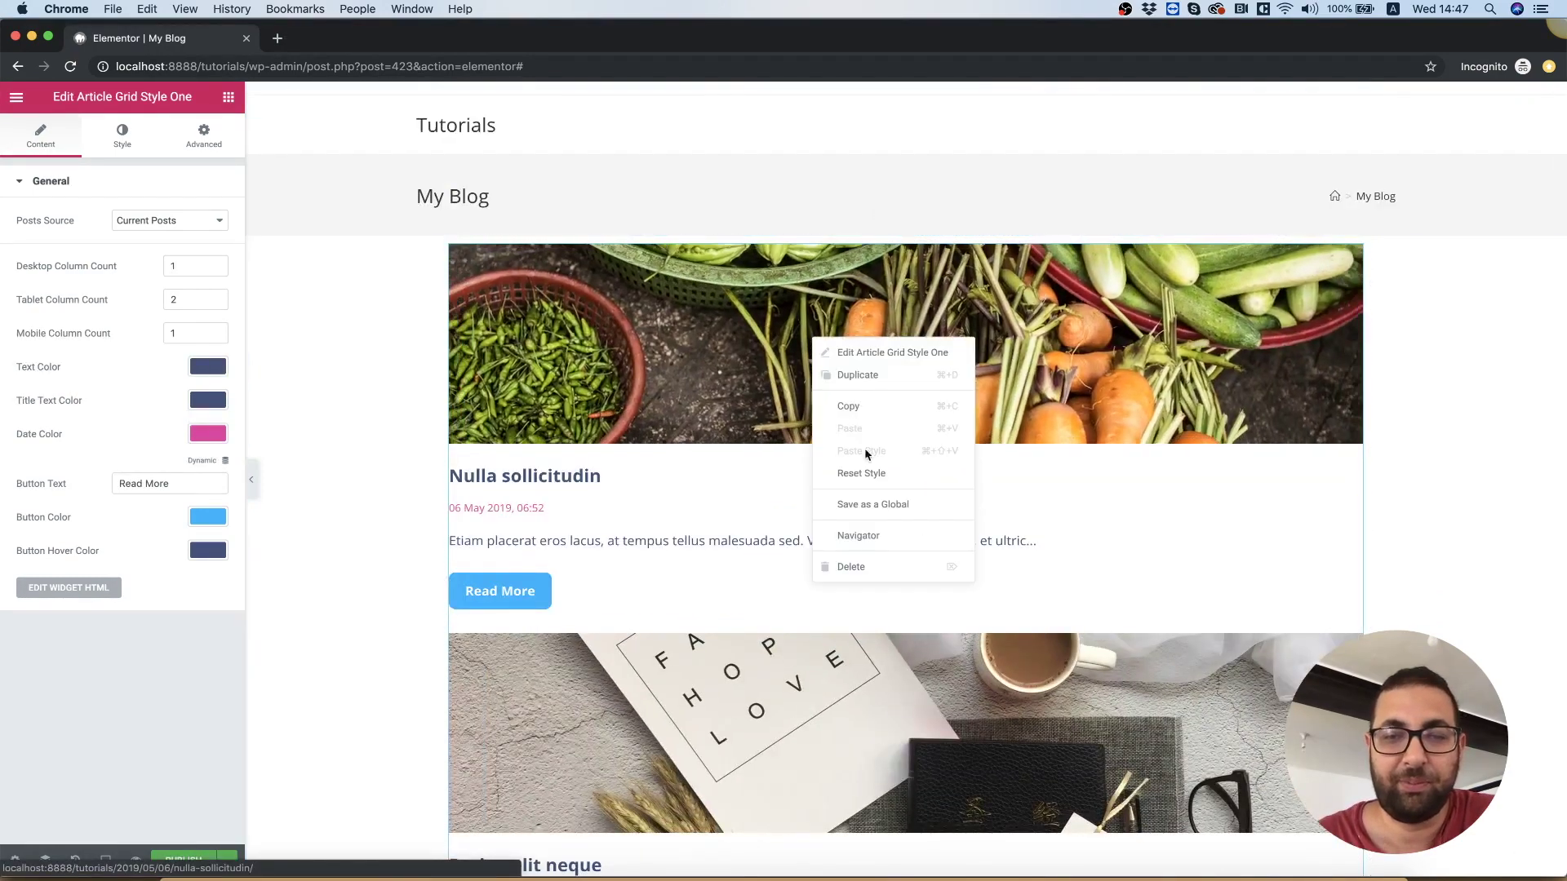
- Delete the Article Grid Style One widget and place an Image Overlay Article Grid instead
click(855, 570)
click(70, 162)
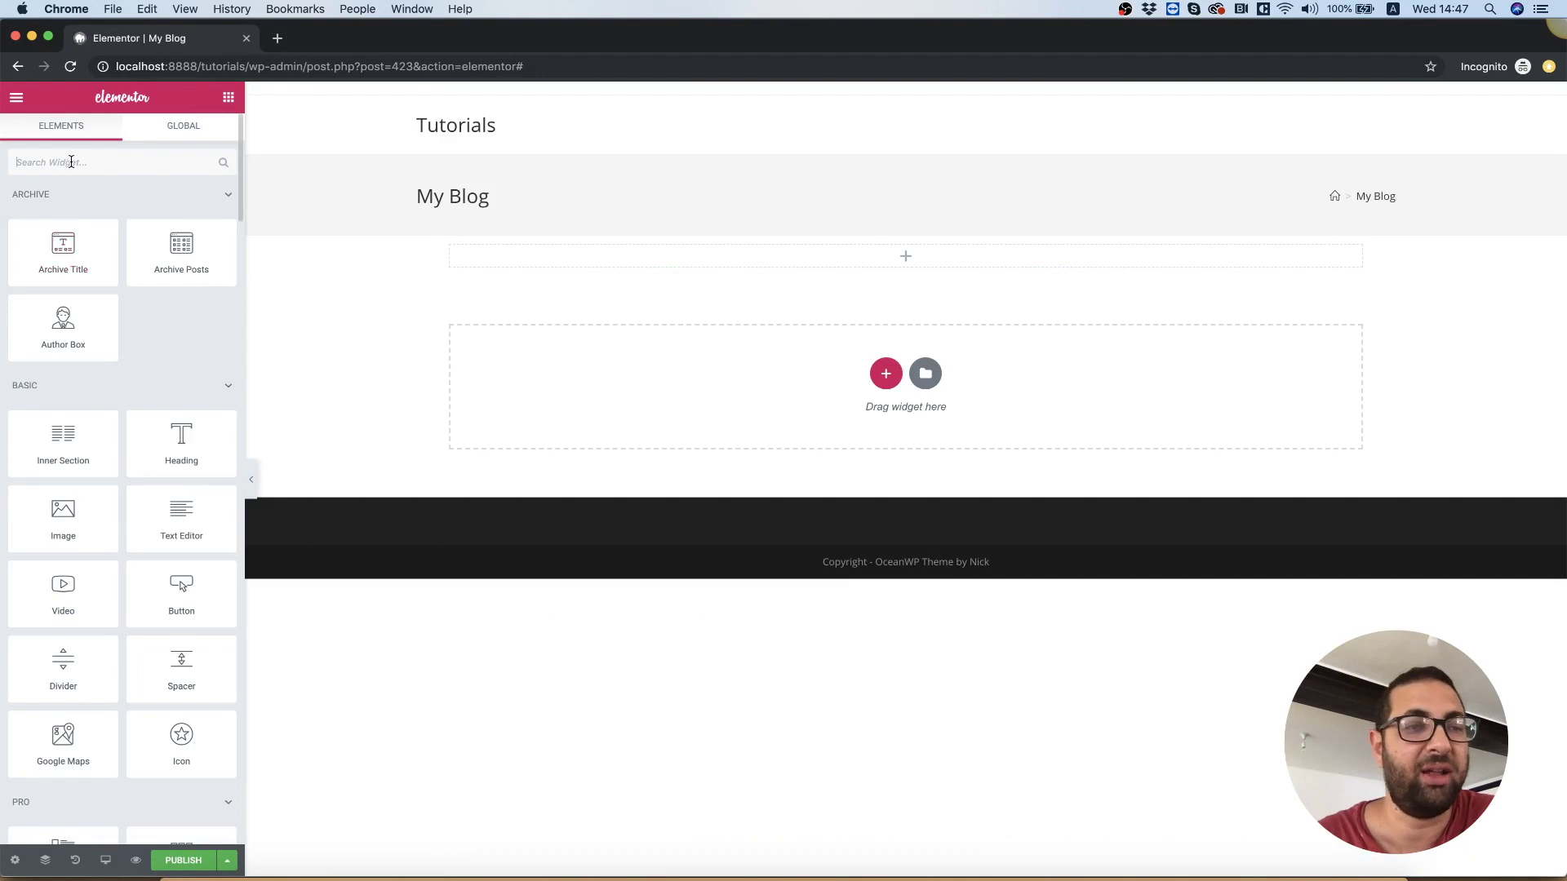
text(grid)
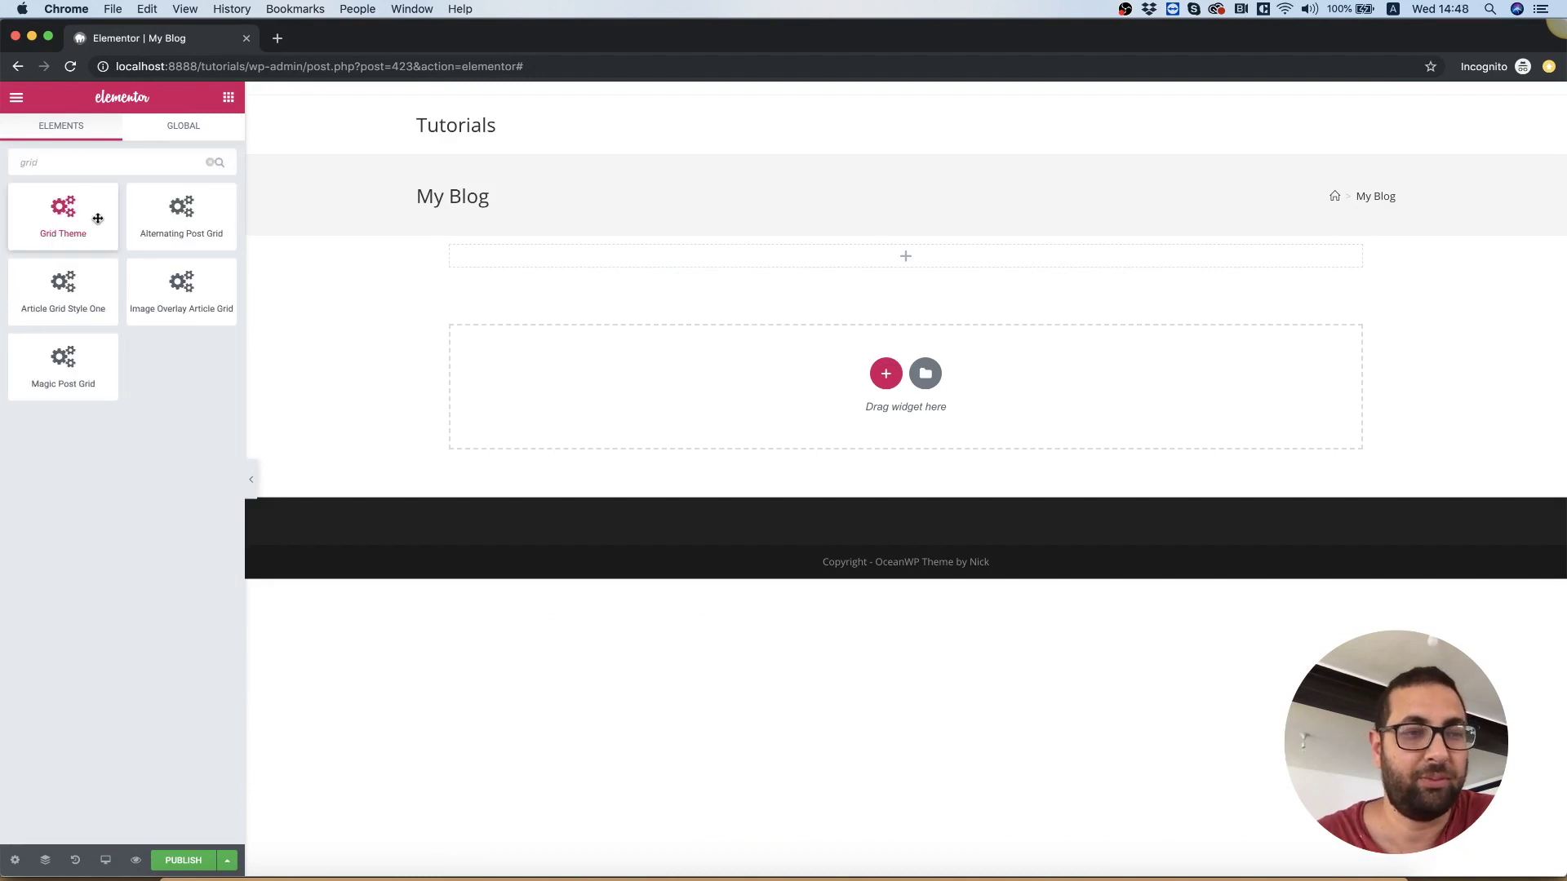
drag(173, 291, 674, 374)
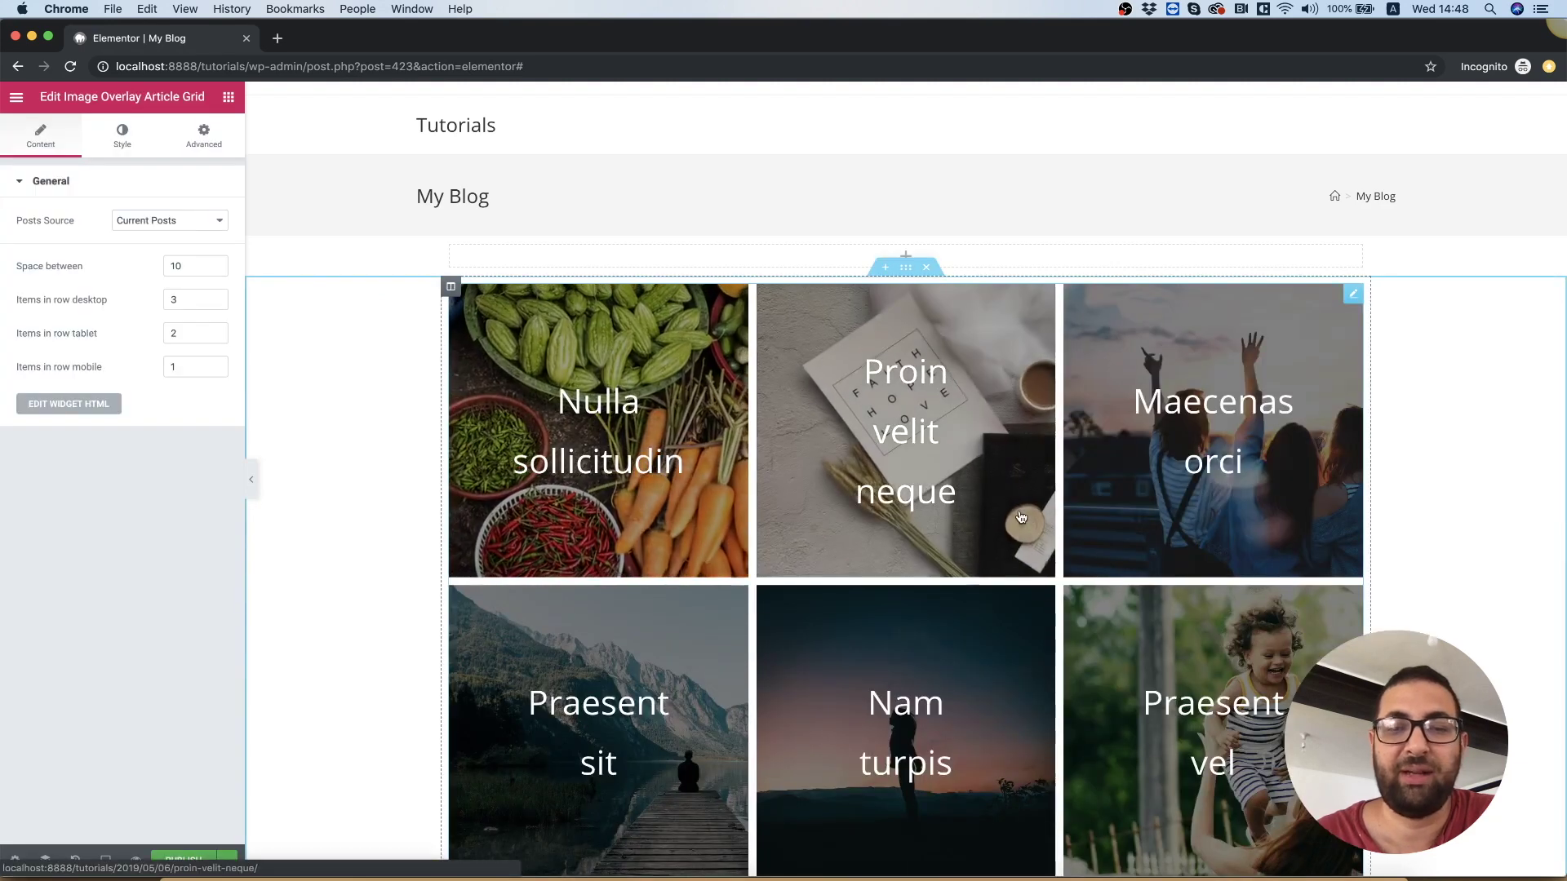
- Review the three-column Image Overlay grid, then delete it to empty the template
scroll(1314, 508, down, 5)
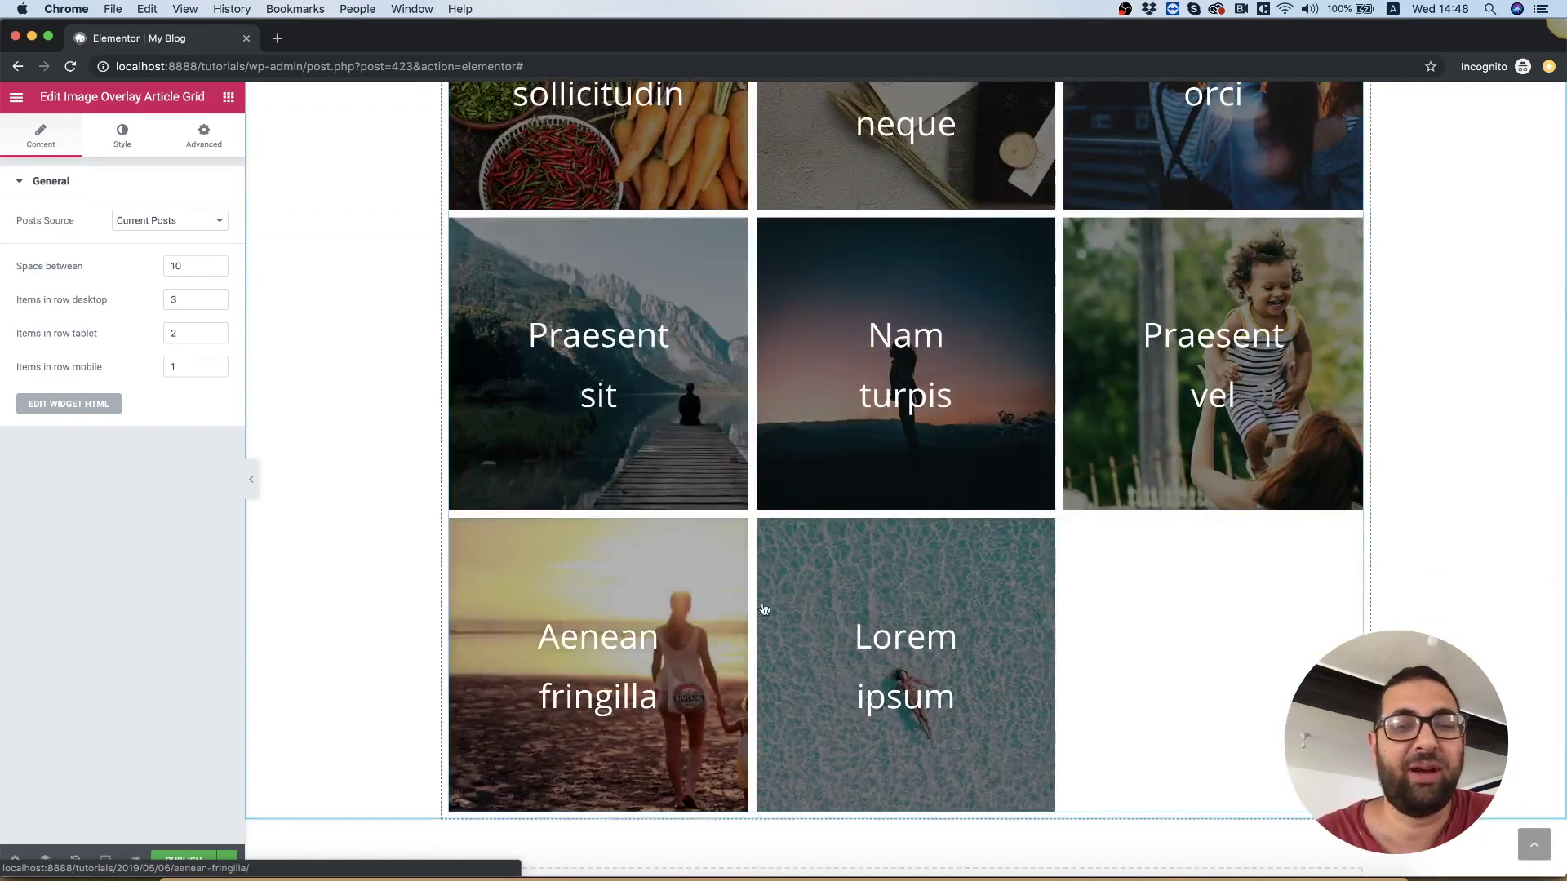
scroll(575, 382, up, 1)
scroll(575, 382, up, 5)
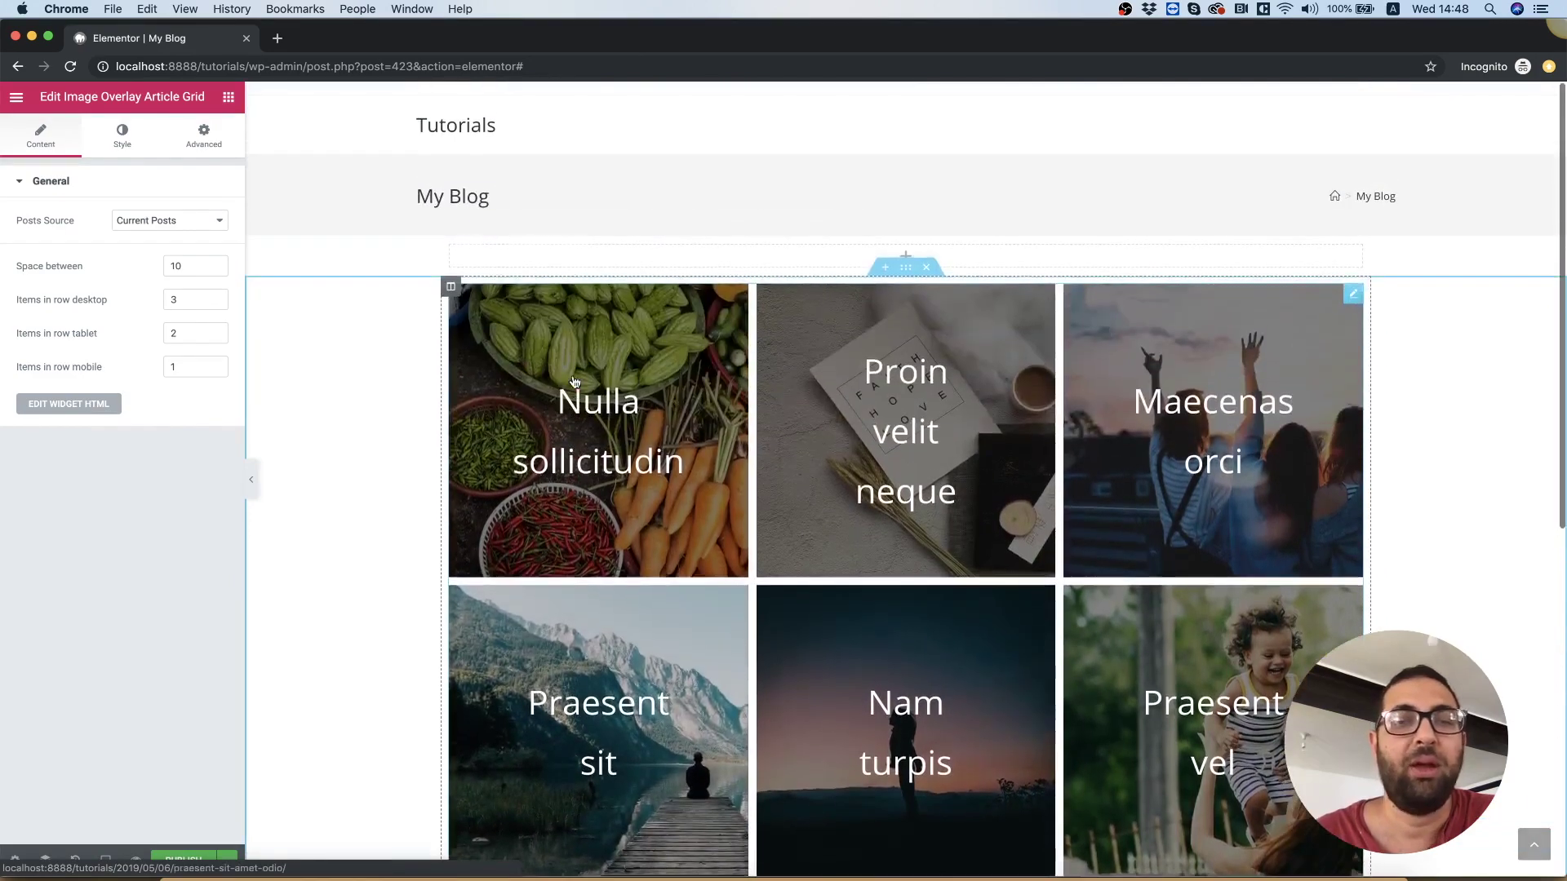
scroll(574, 382, down, 5)
scroll(575, 382, up, 1)
scroll(575, 382, up, 5)
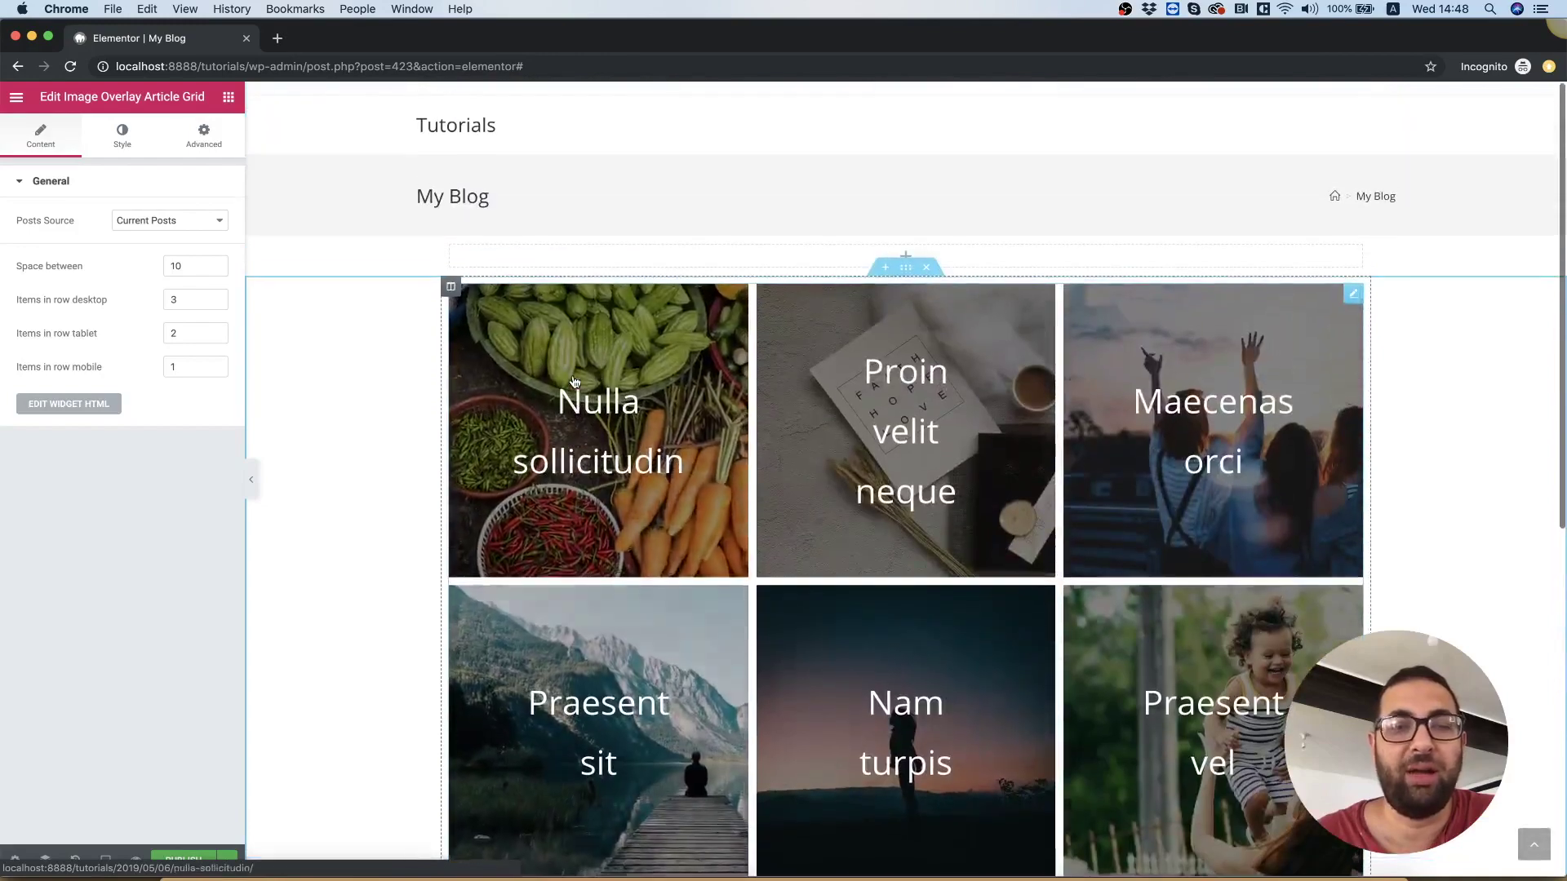
right_click(762, 335)
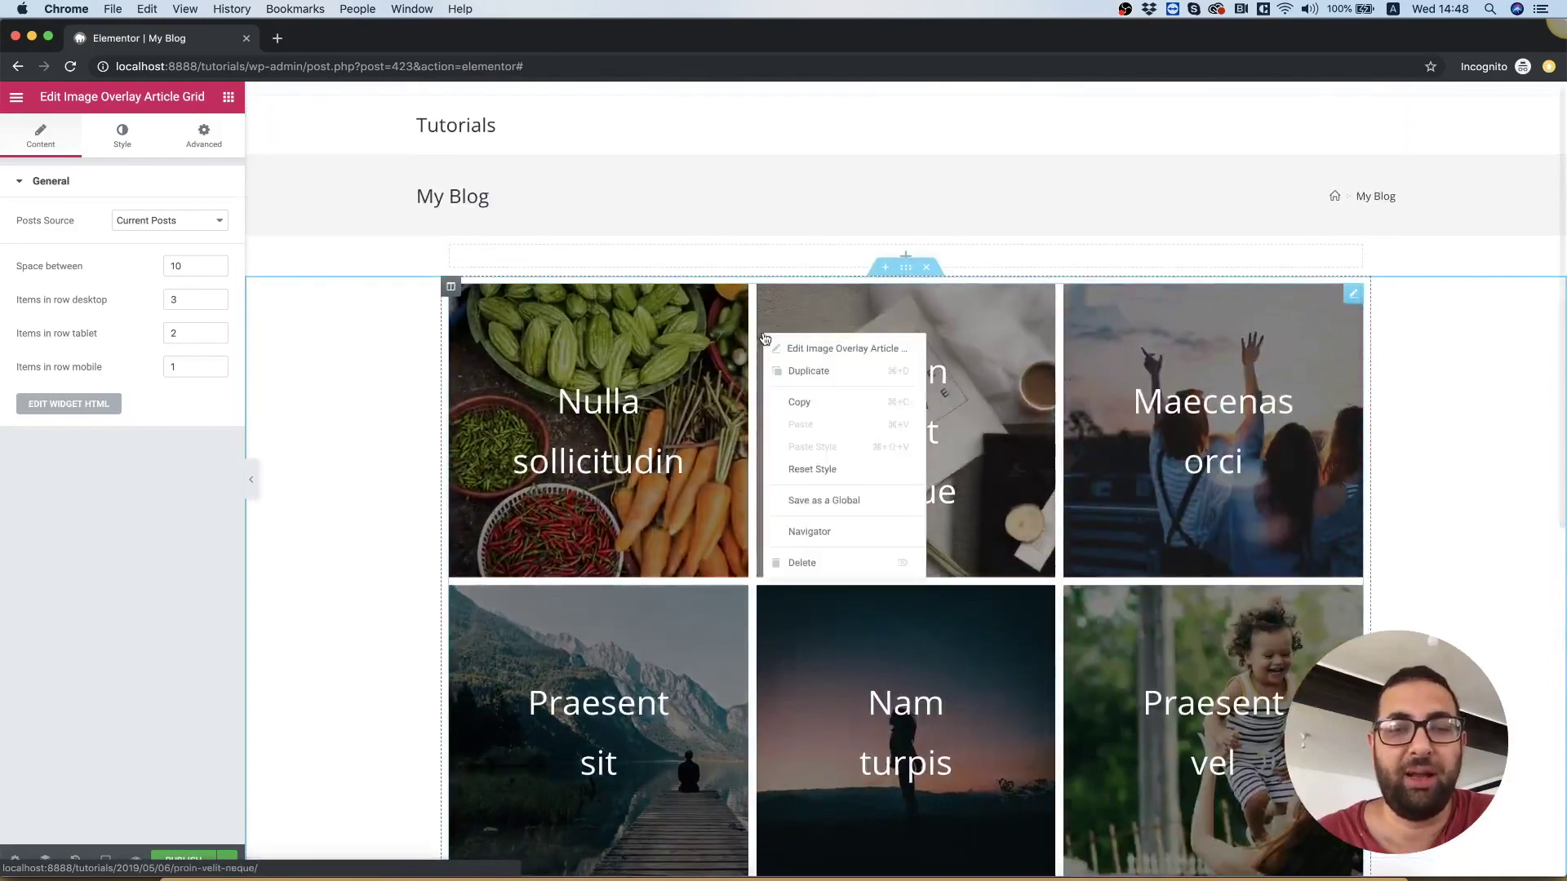
click(812, 567)
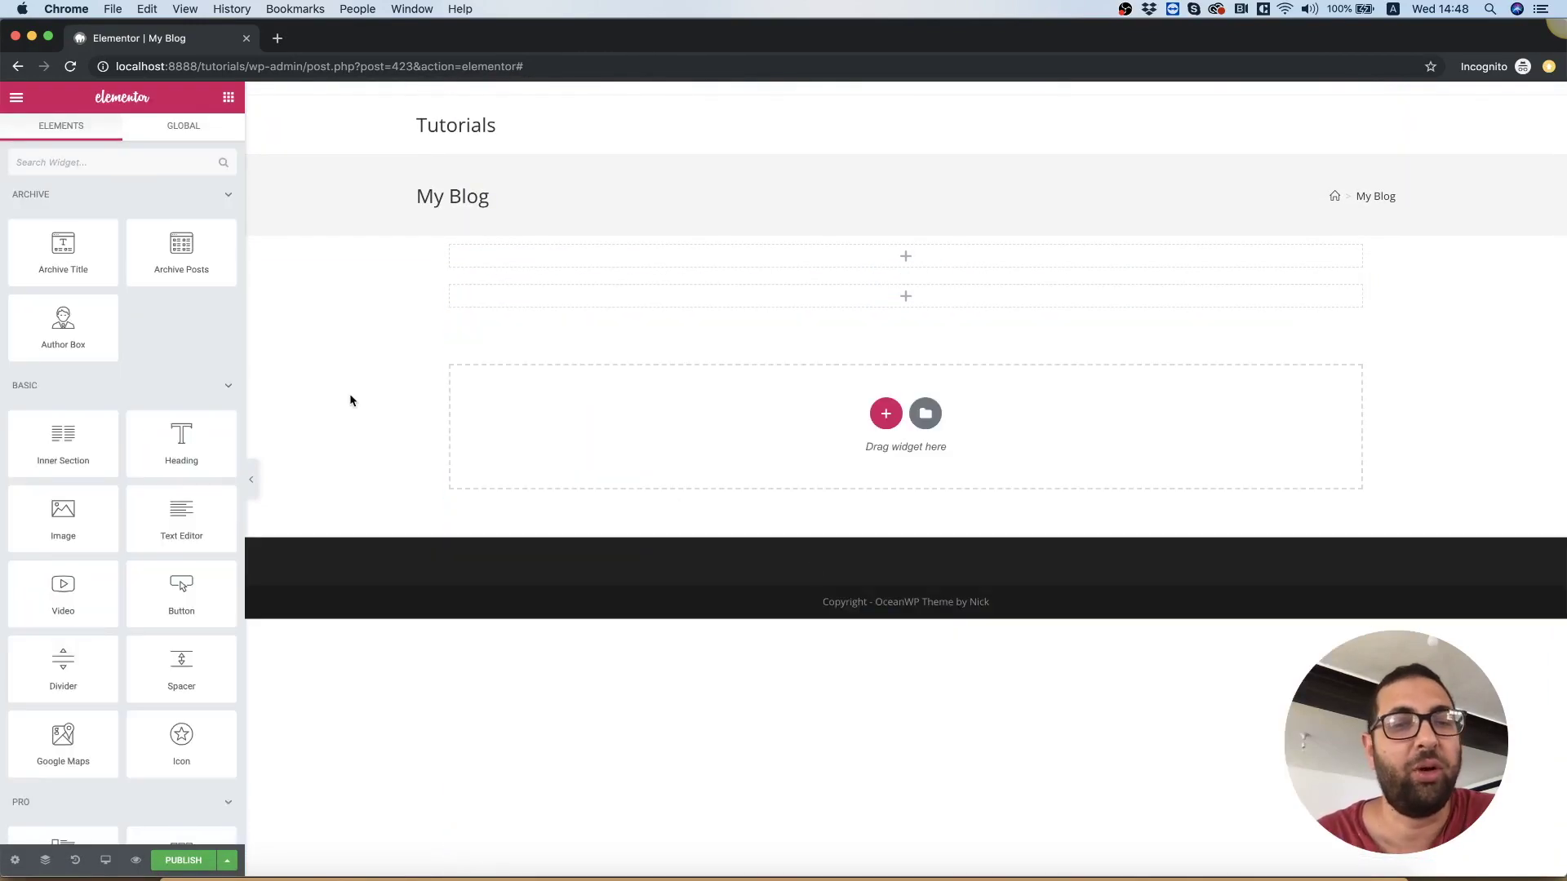
- Search the widgets for 'gri' and drop the Magic Post Grid onto the empty section
click(164, 162)
text(grid)
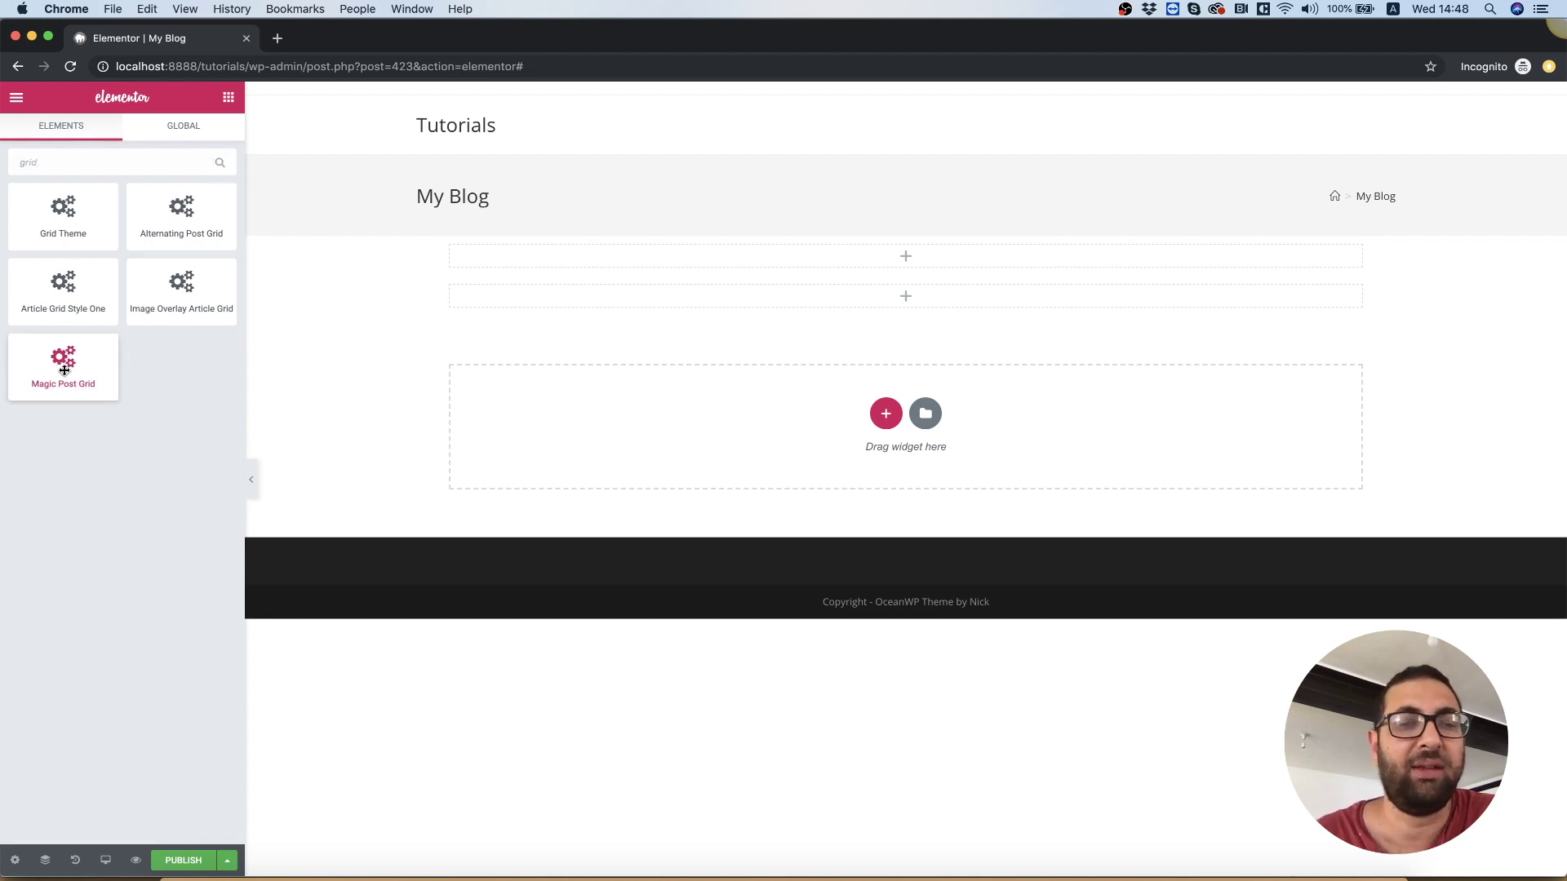
drag(62, 363, 794, 304)
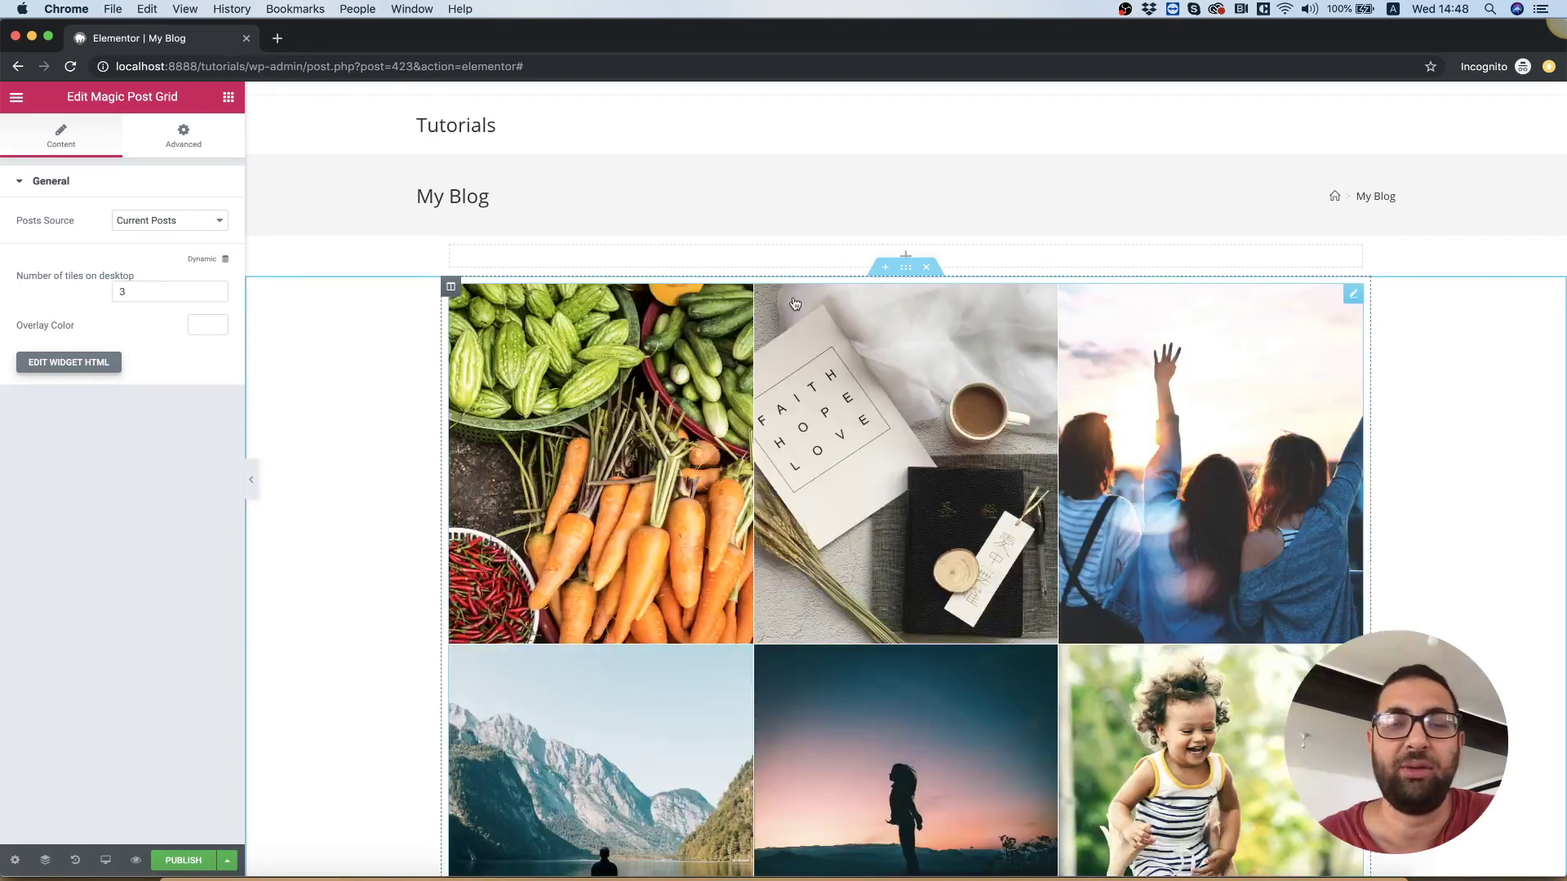
mouse_move(659, 458)
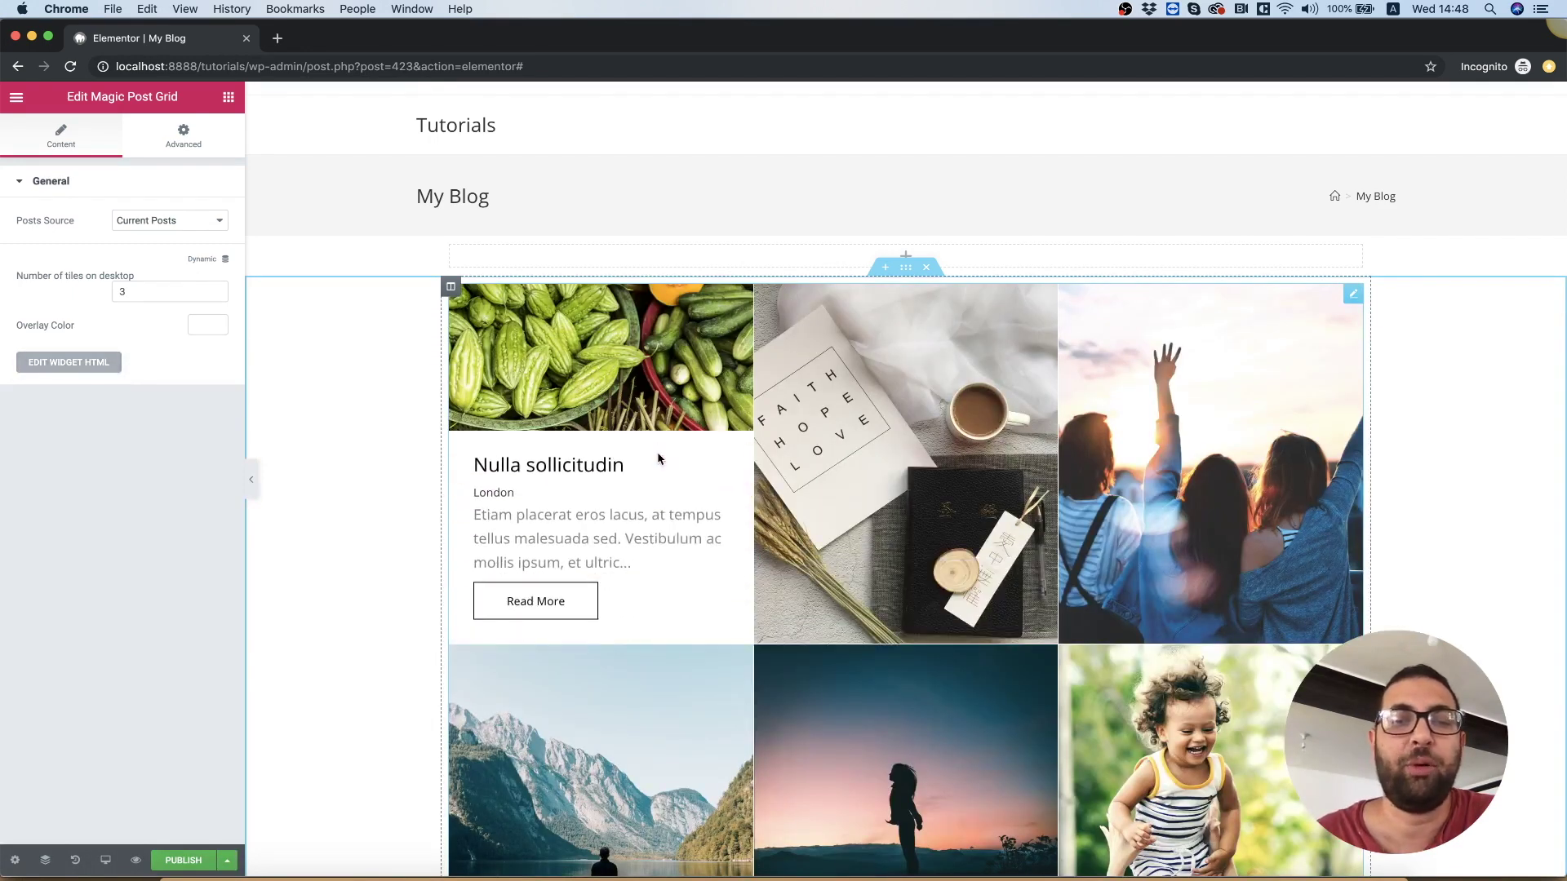
- Review the Magic Post Grid's three-tiles-per-row layout and select its desktop tiles field
scroll(1240, 466, down, 5)
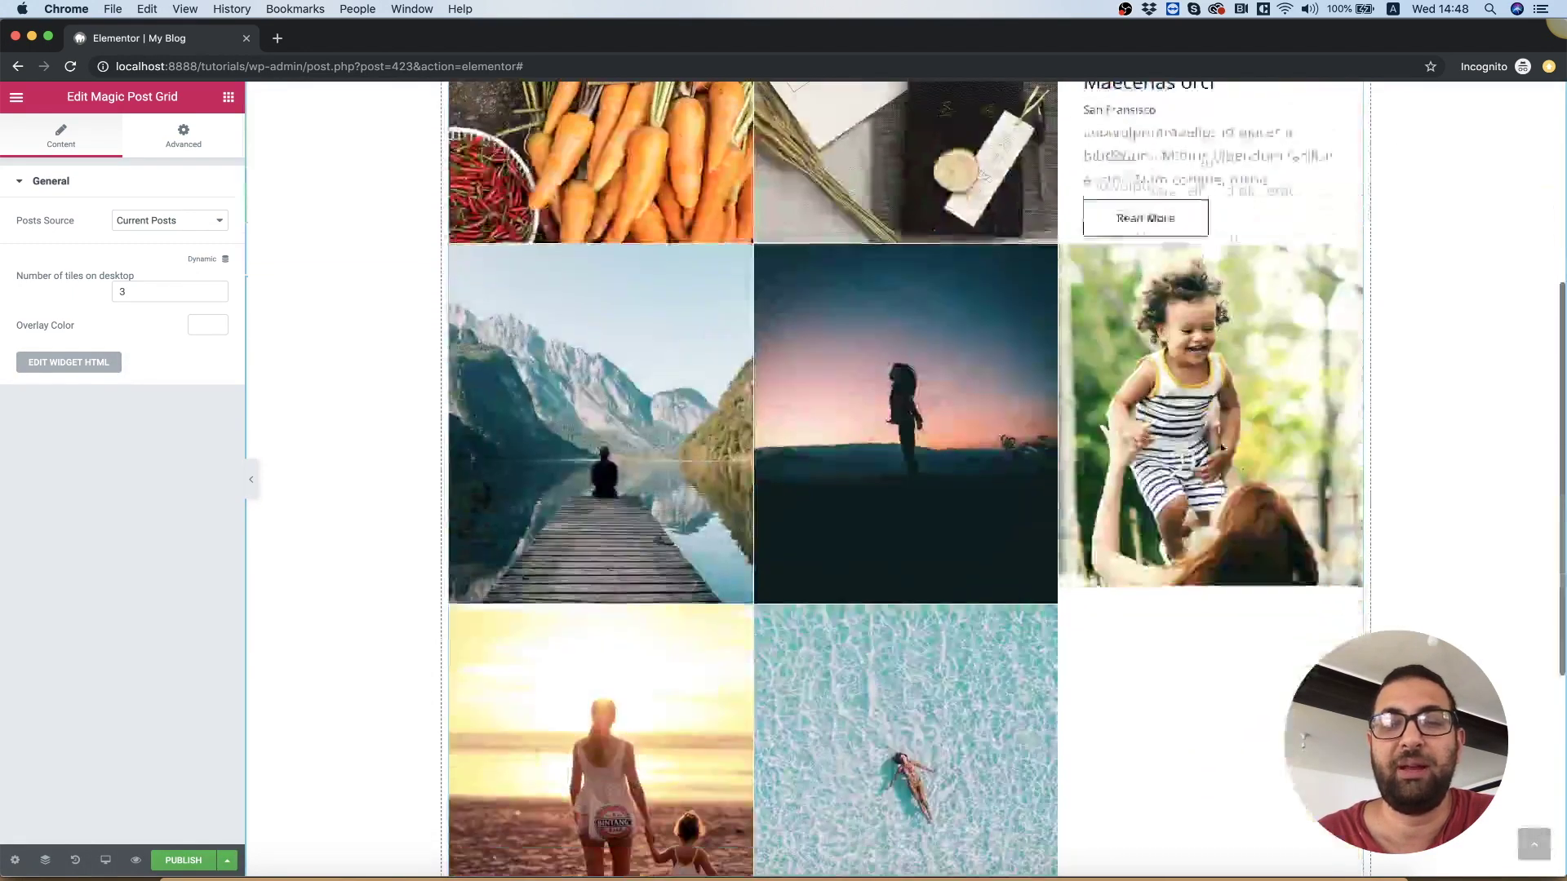
scroll(620, 444, down, 5)
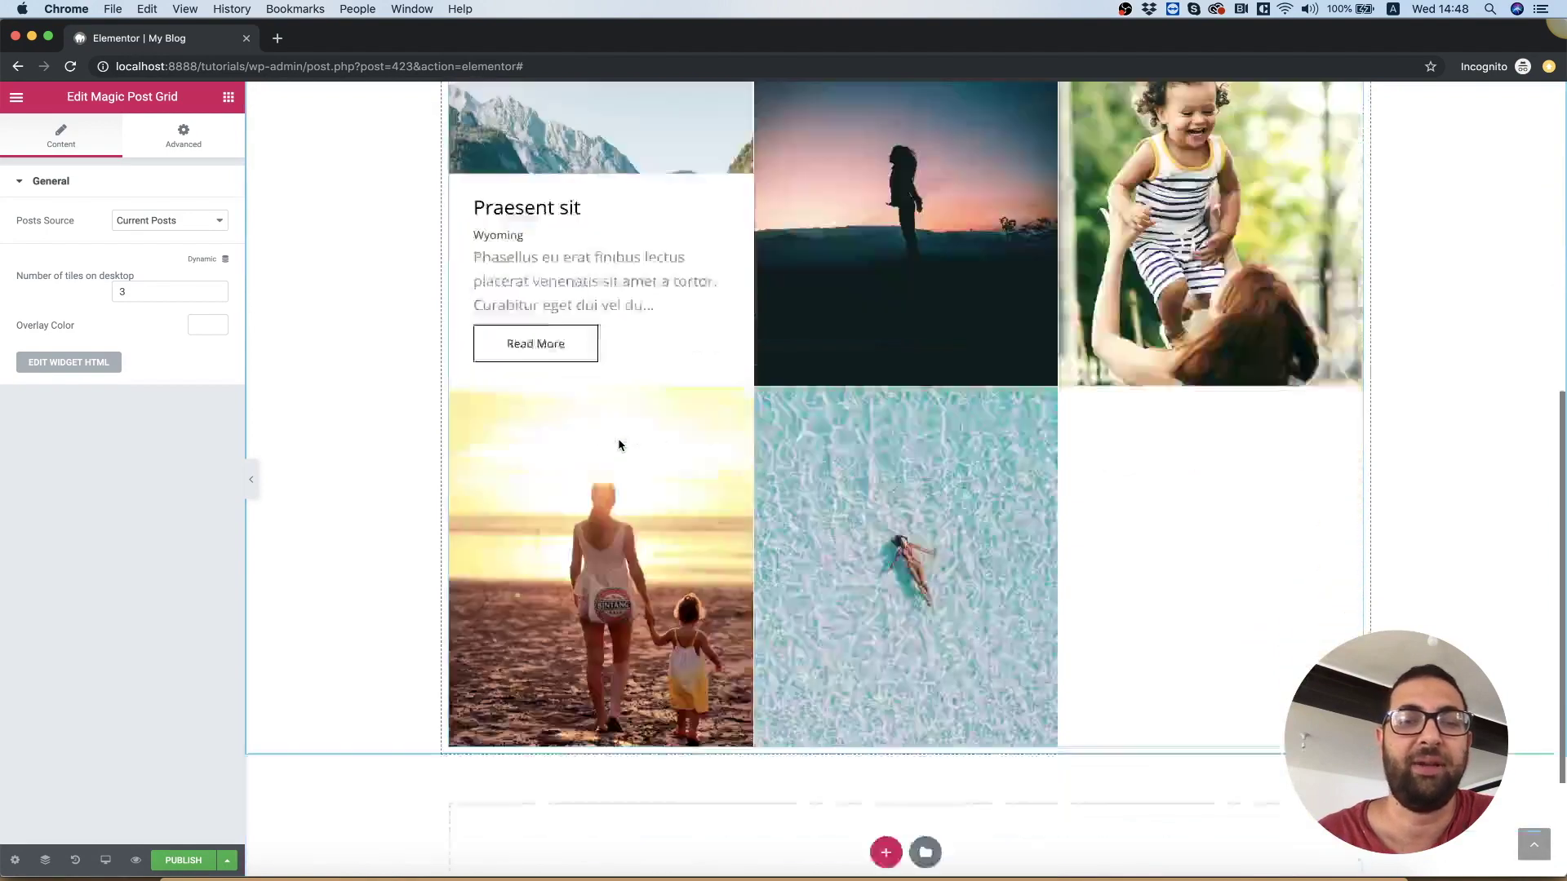
mouse_move(903, 419)
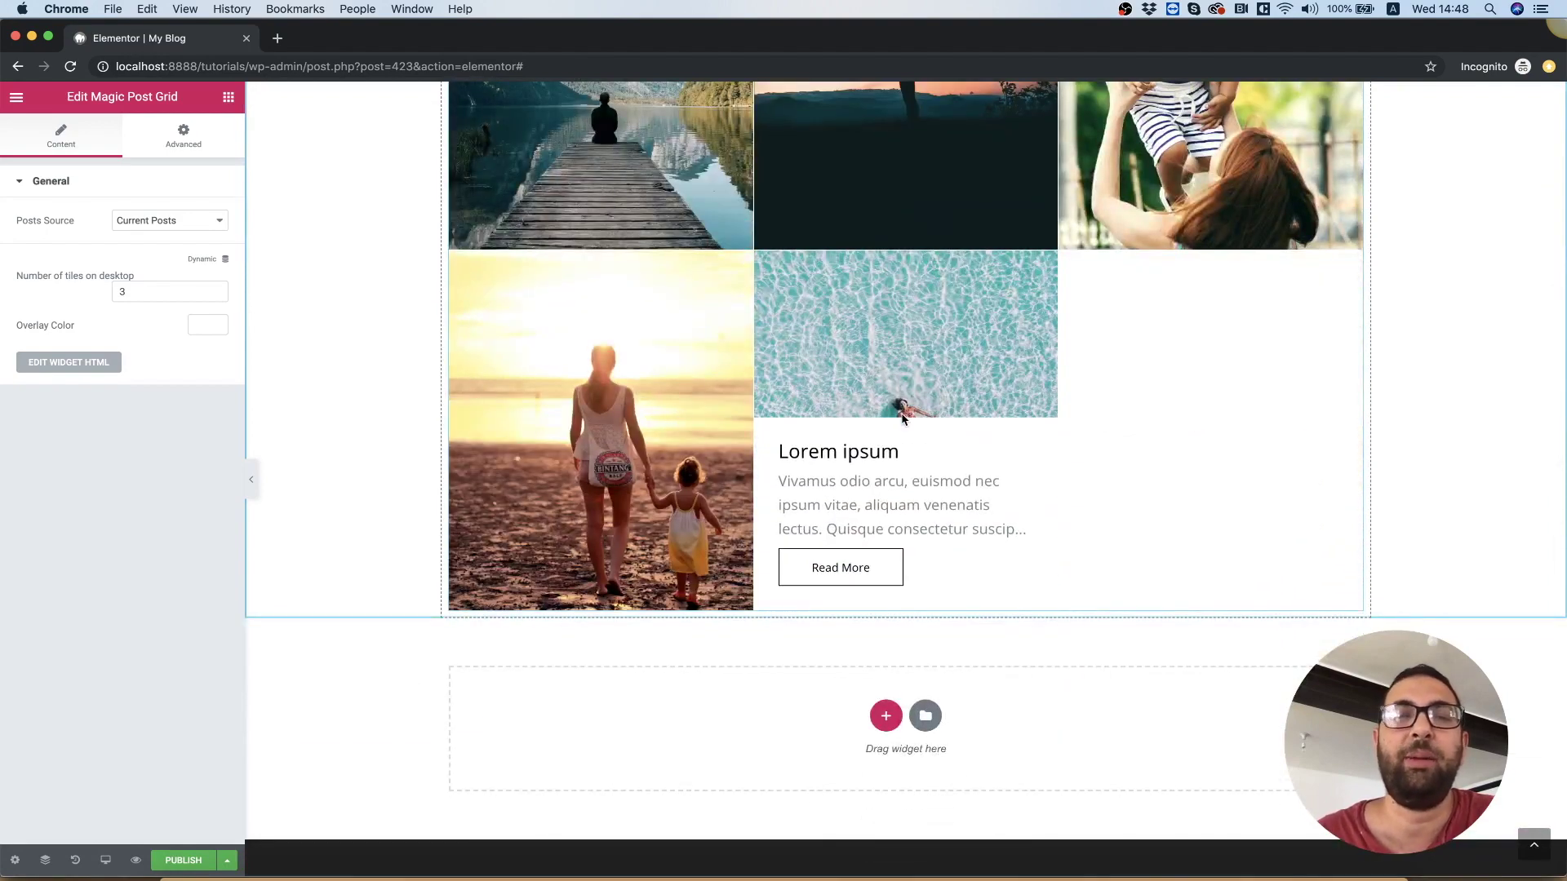
scroll(903, 418, up, 5)
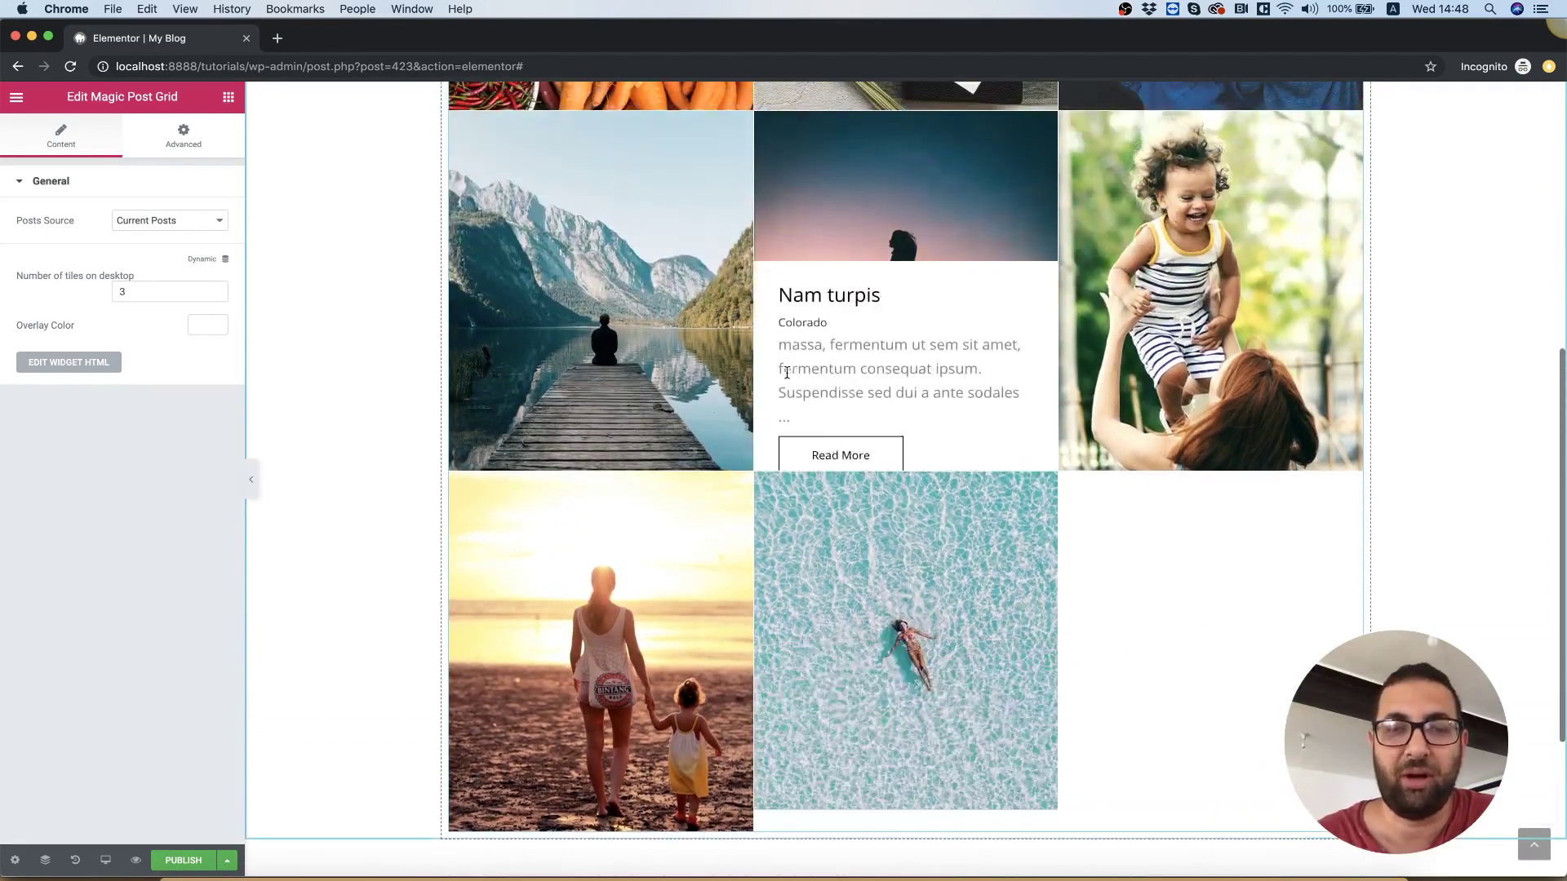
scroll(1266, 328, up, 6)
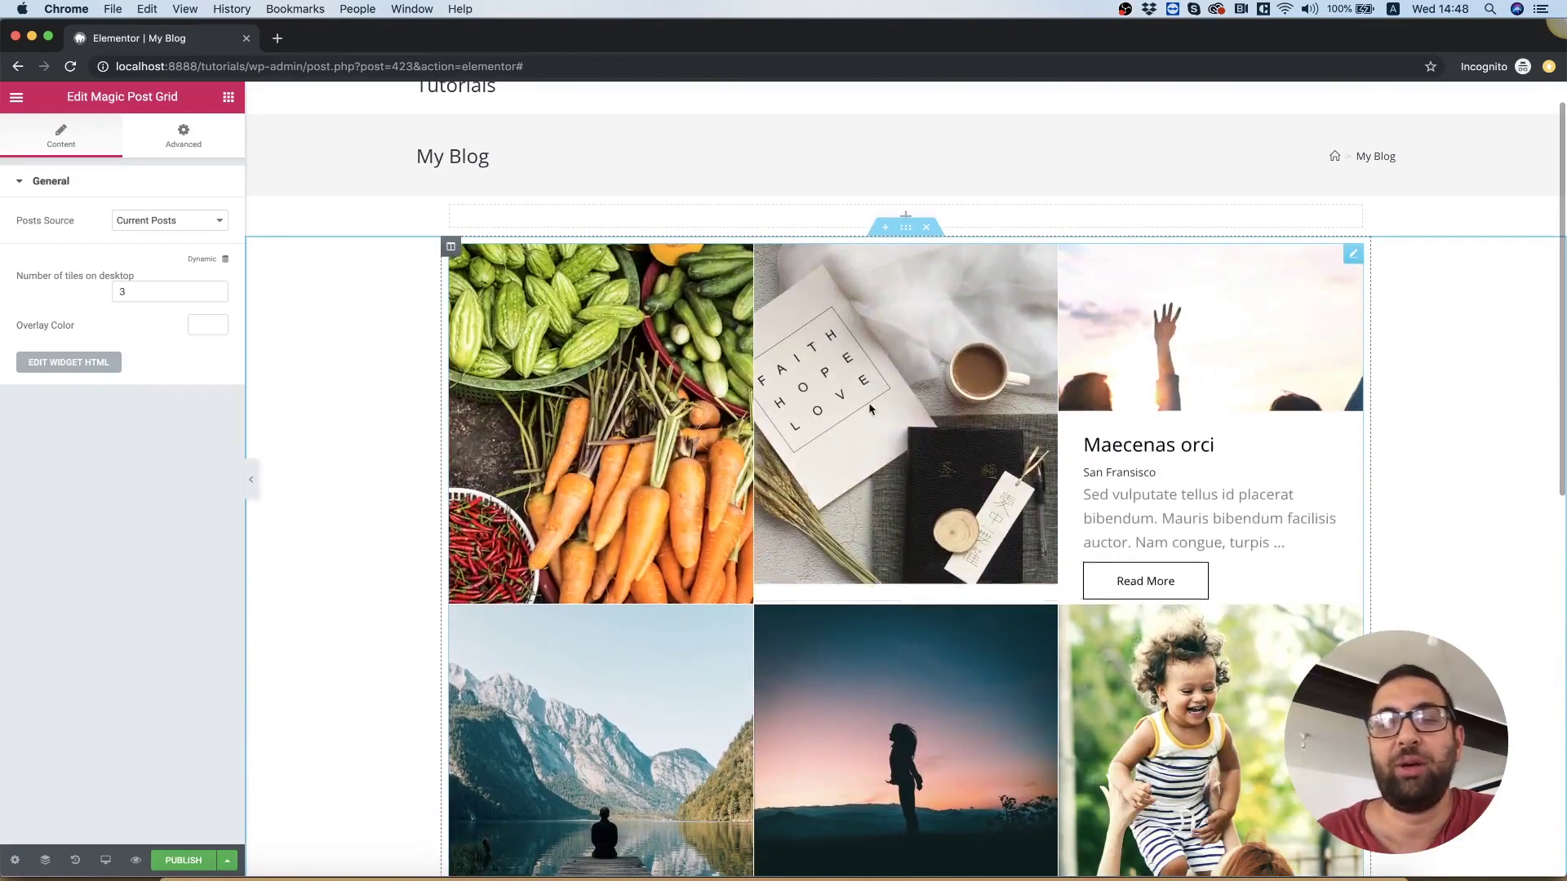
mouse_move(559, 441)
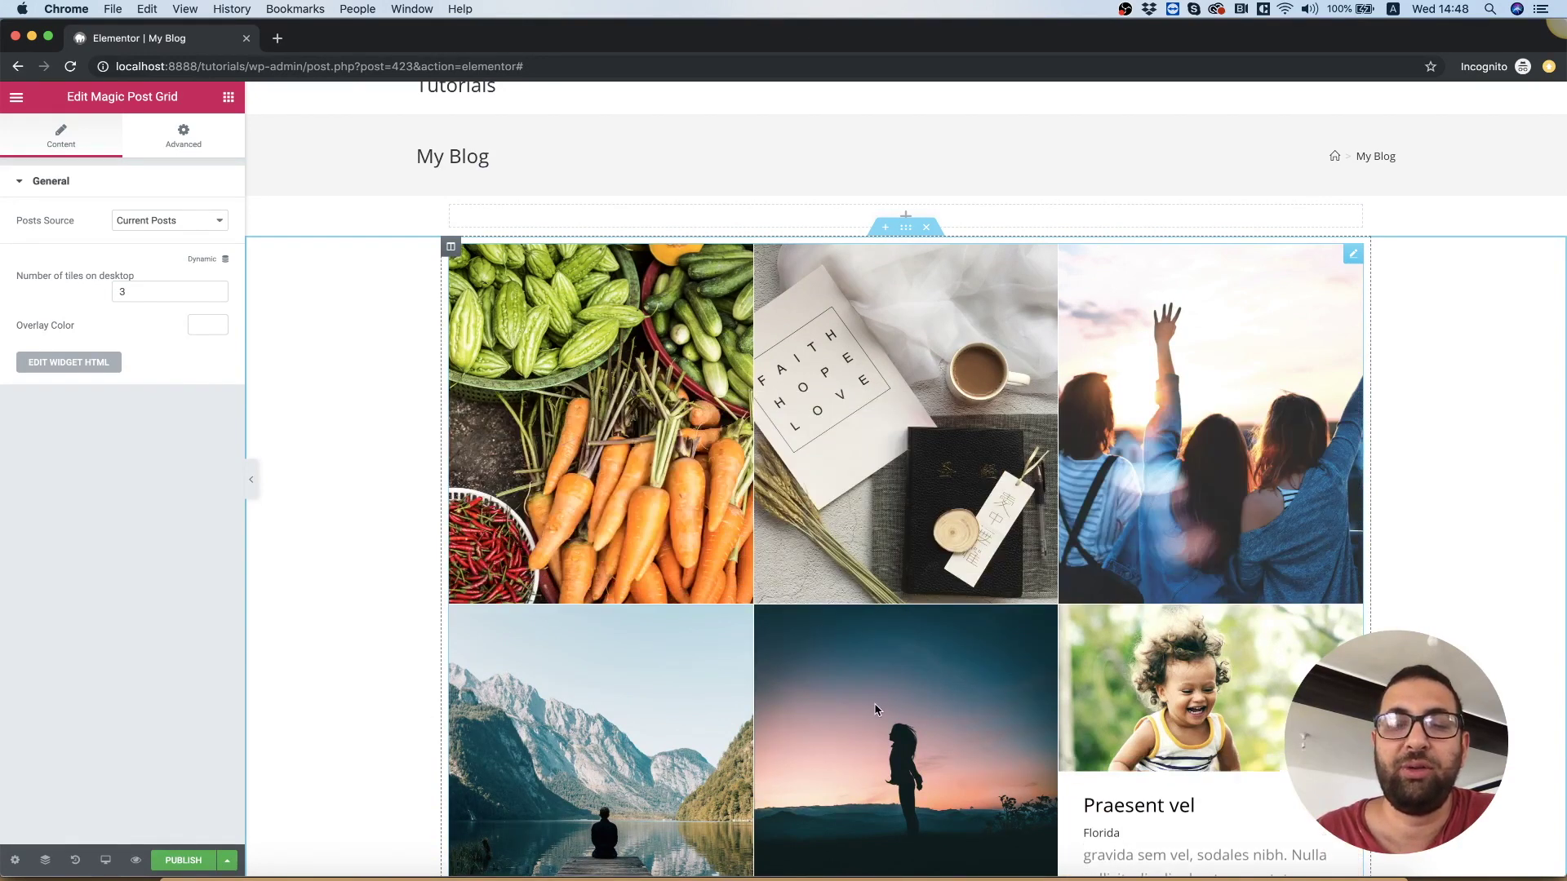
mouse_move(972, 400)
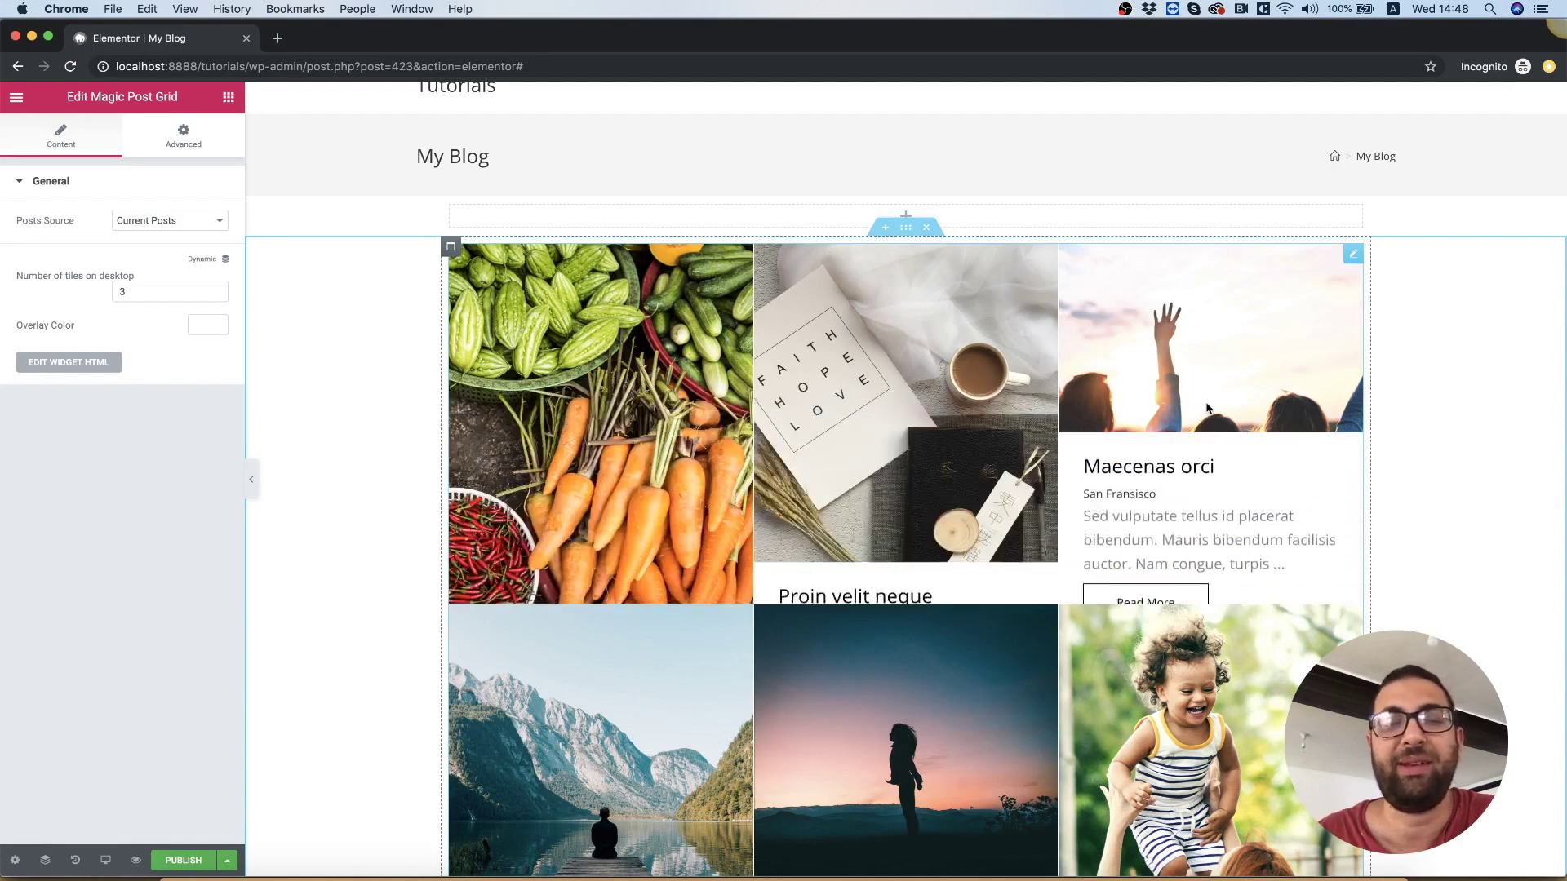
scroll(1208, 410, down, 3)
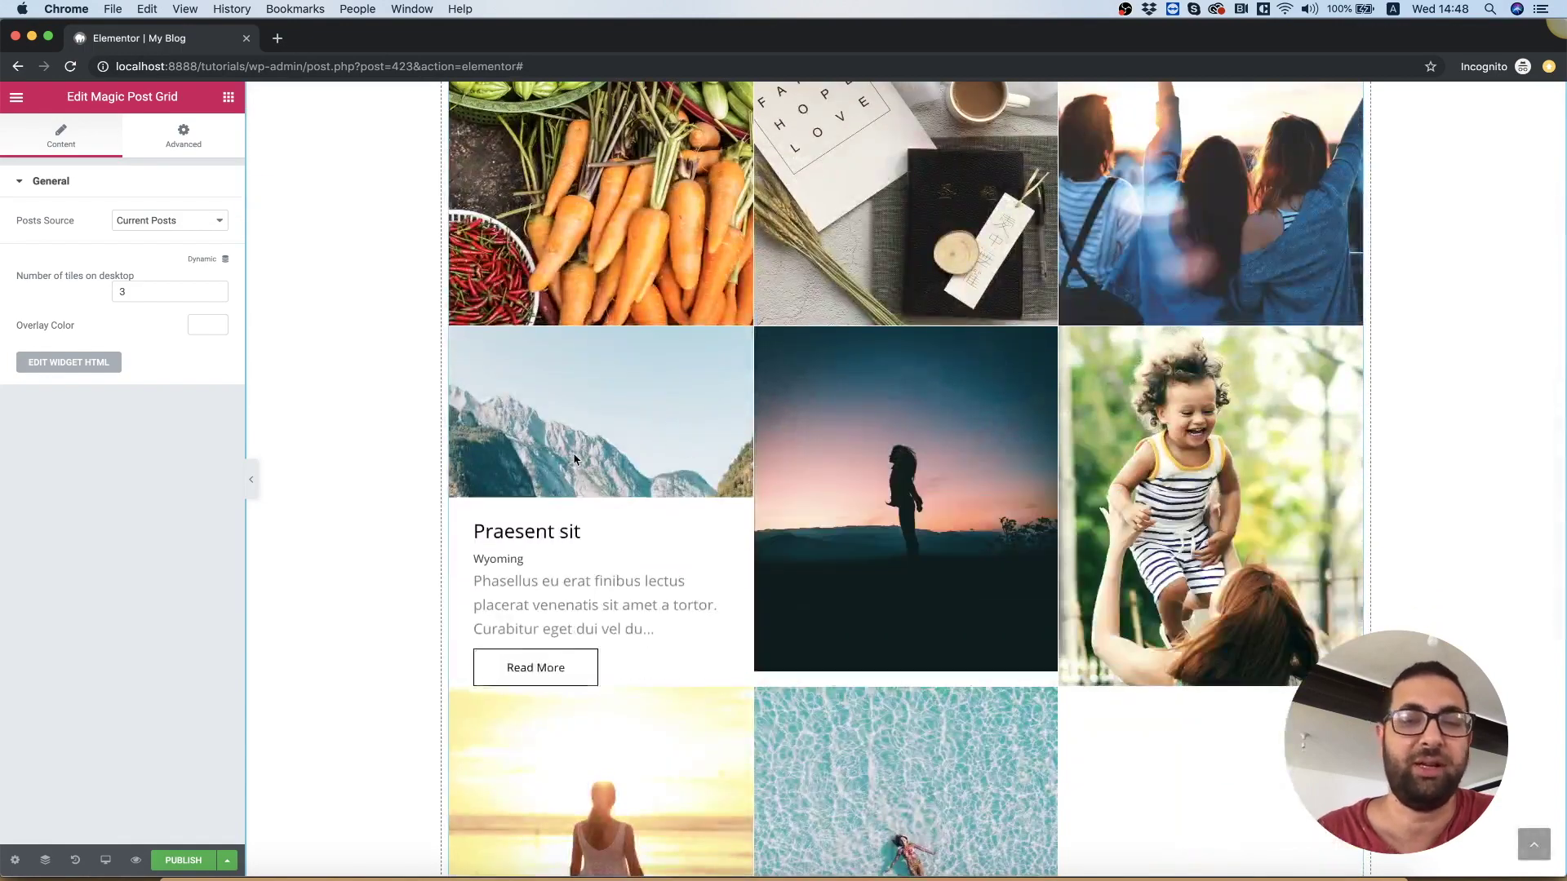
mouse_move(580, 220)
scroll(673, 238, up, 2)
mouse_move(1208, 293)
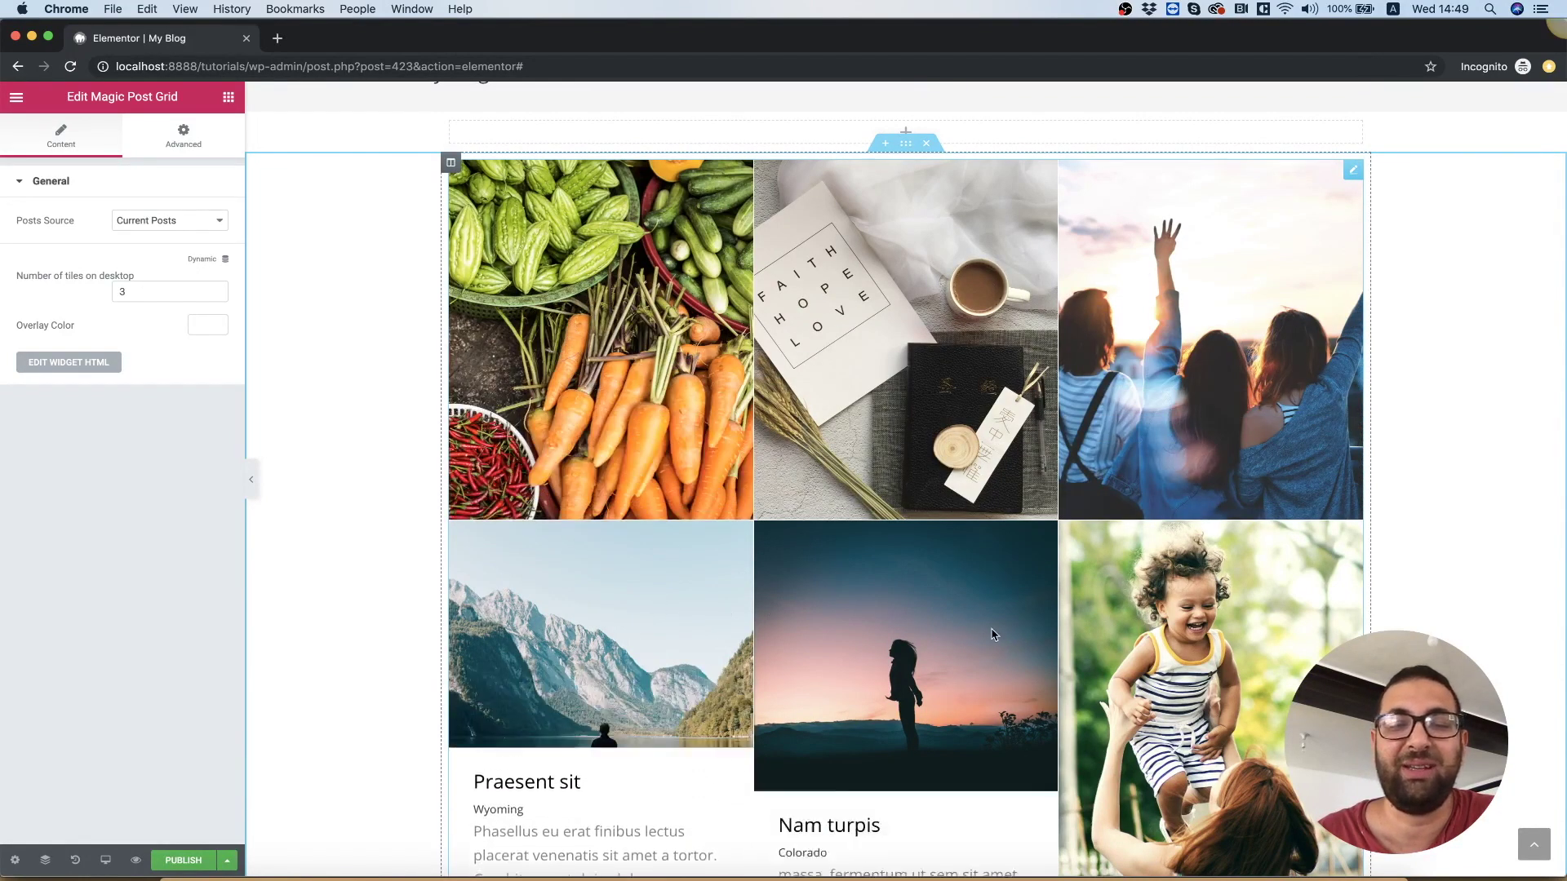
mouse_move(1184, 623)
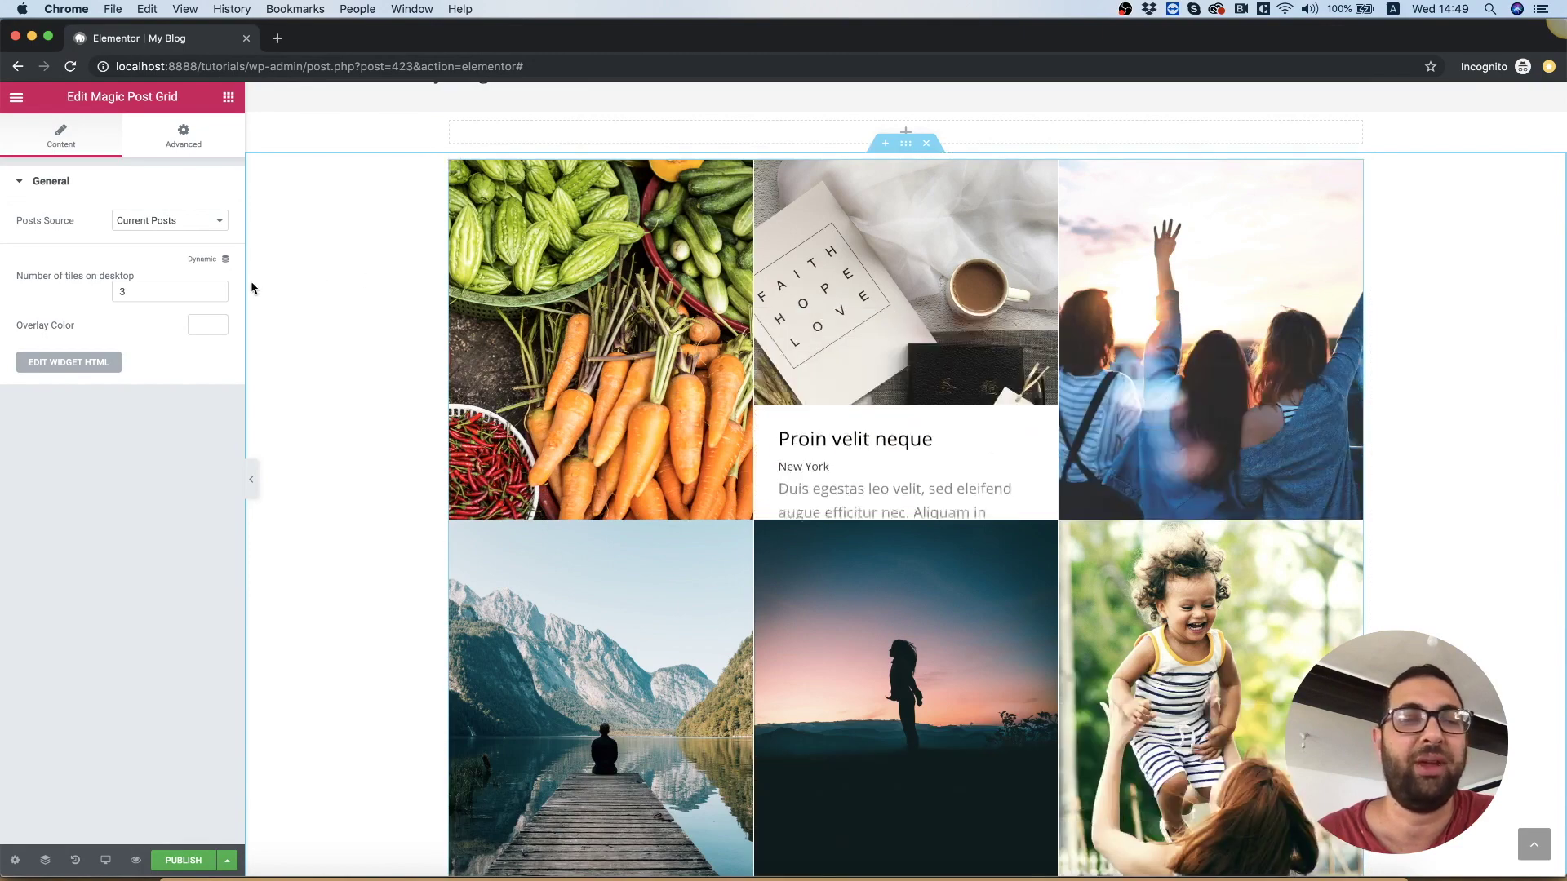
click(160, 291)
text(2)
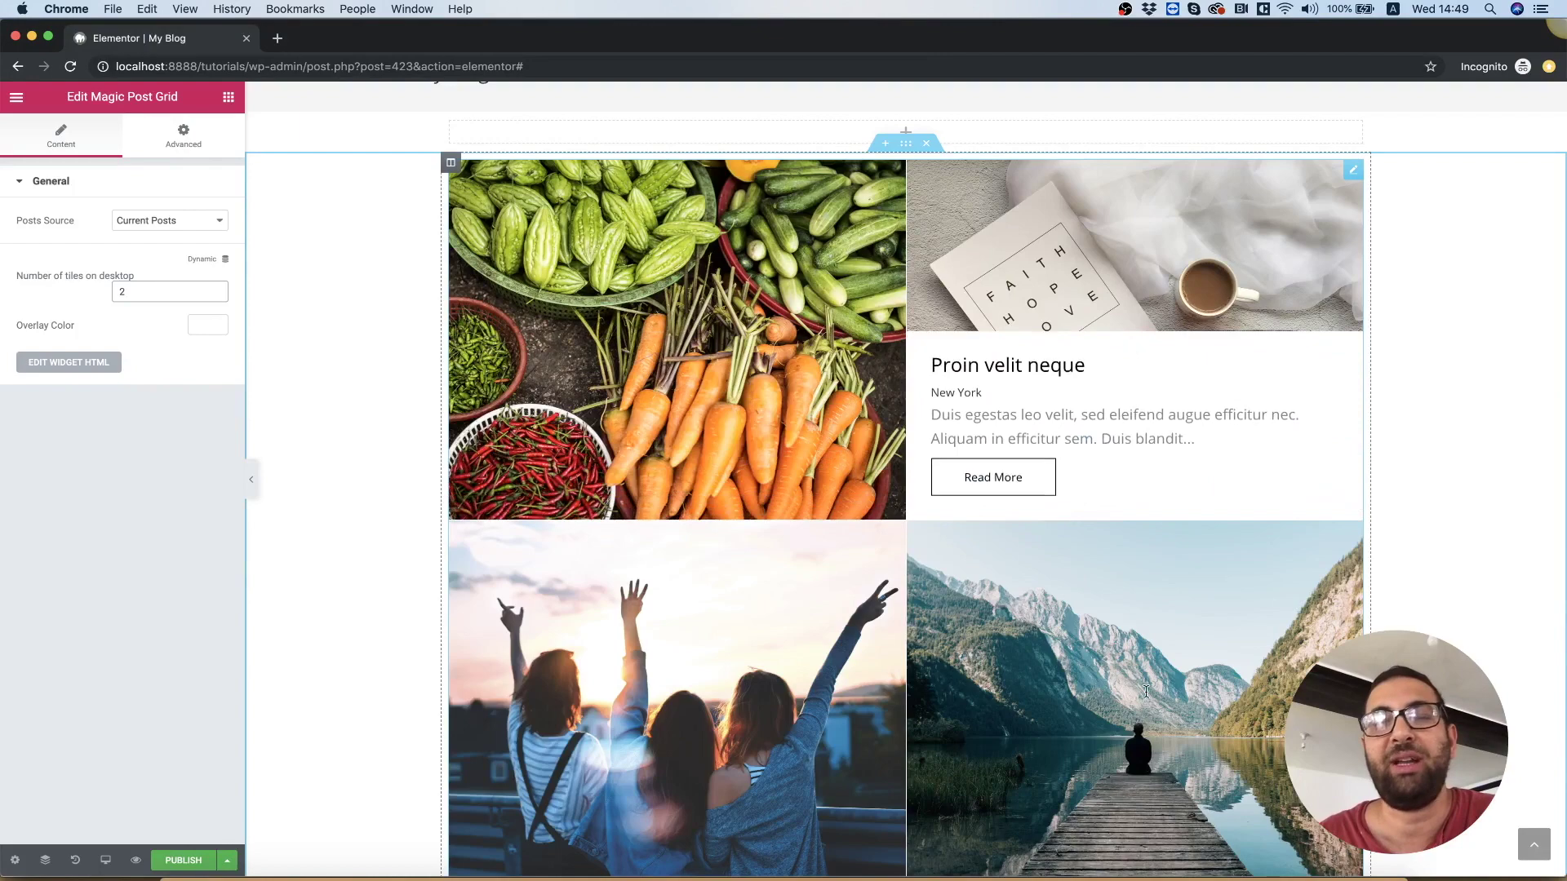
scroll(823, 655, down, 9)
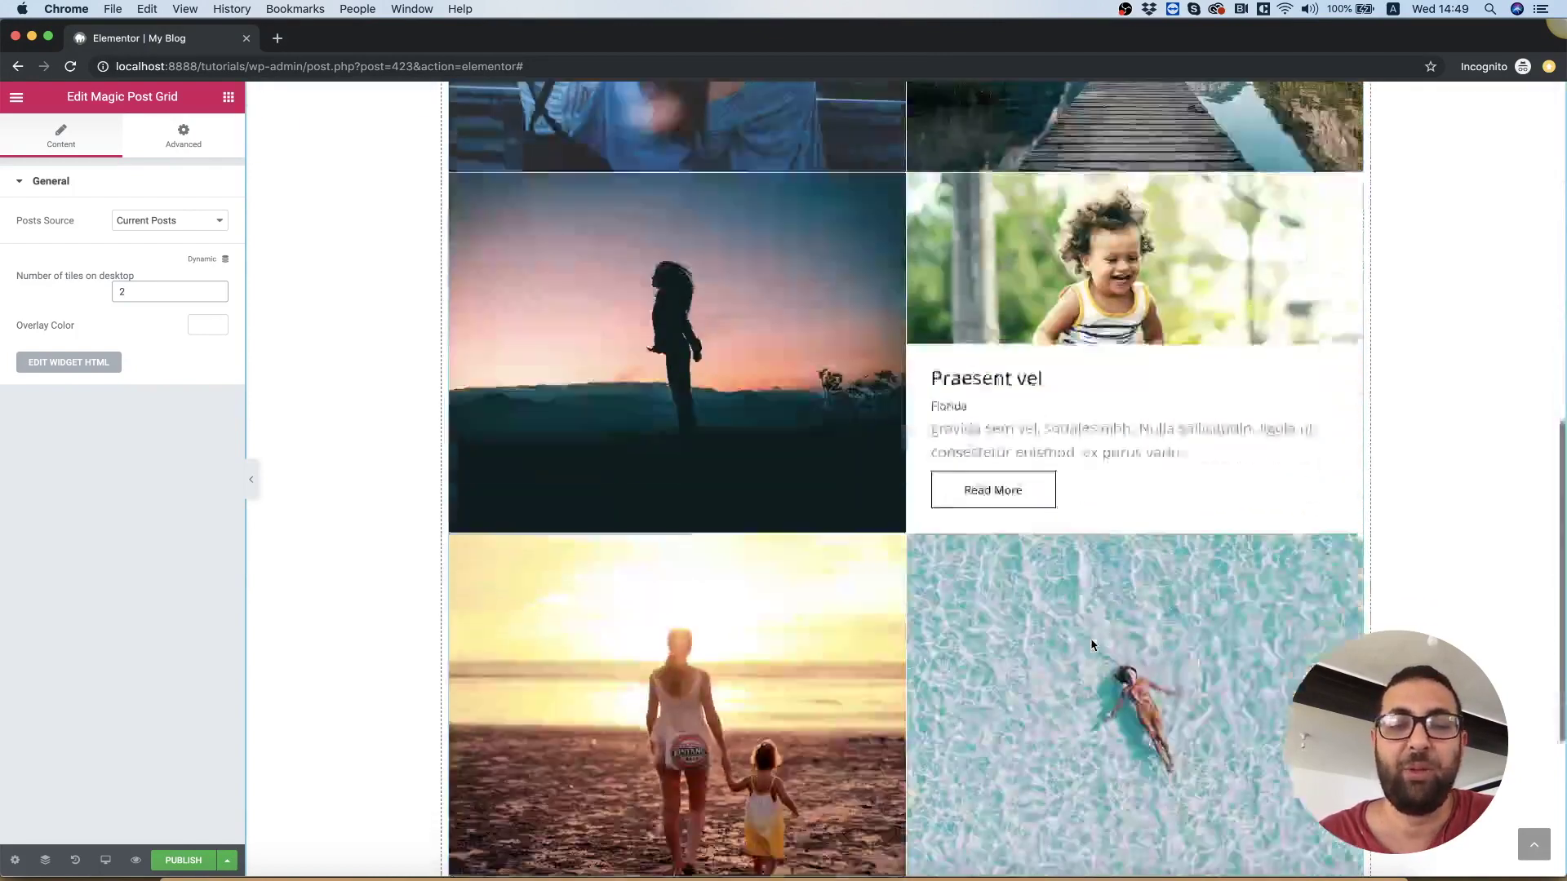
scroll(1092, 645, down, 1)
scroll(659, 657, up, 6)
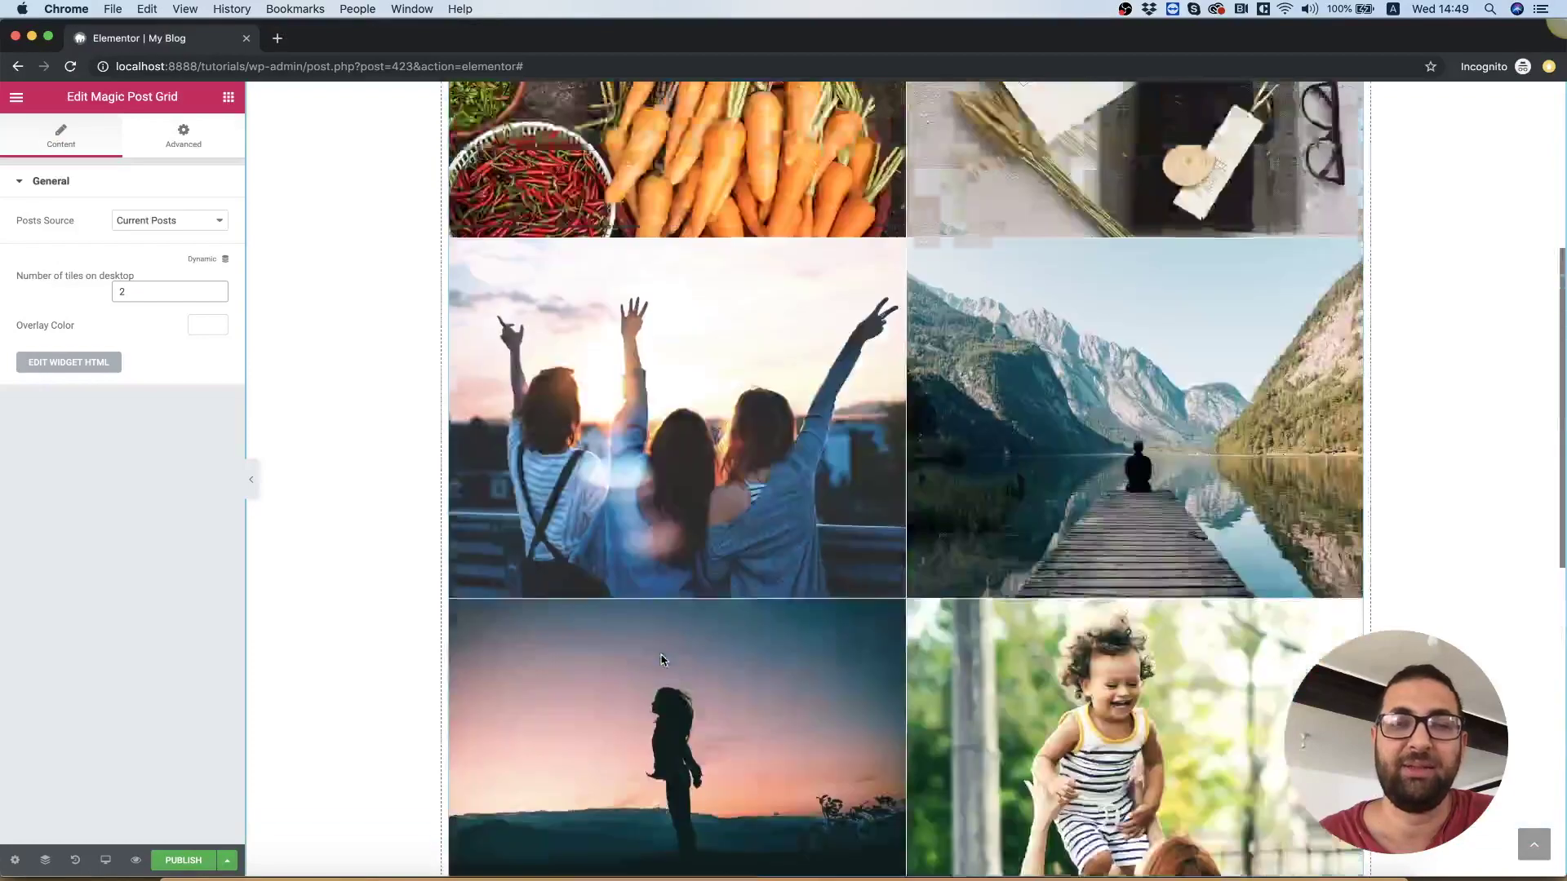
scroll(661, 660, up, 5)
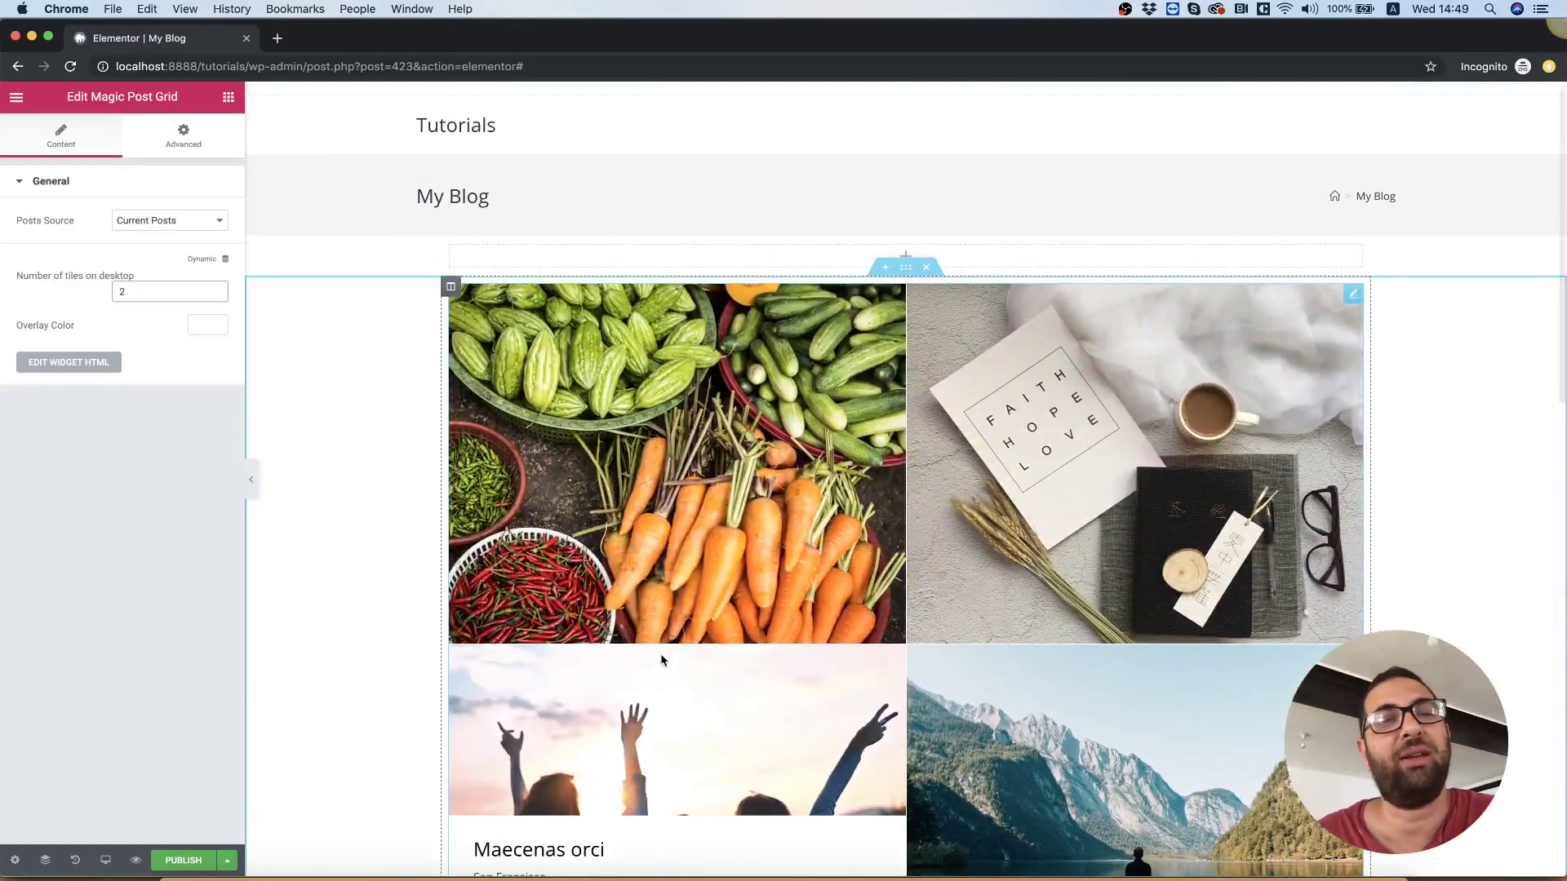